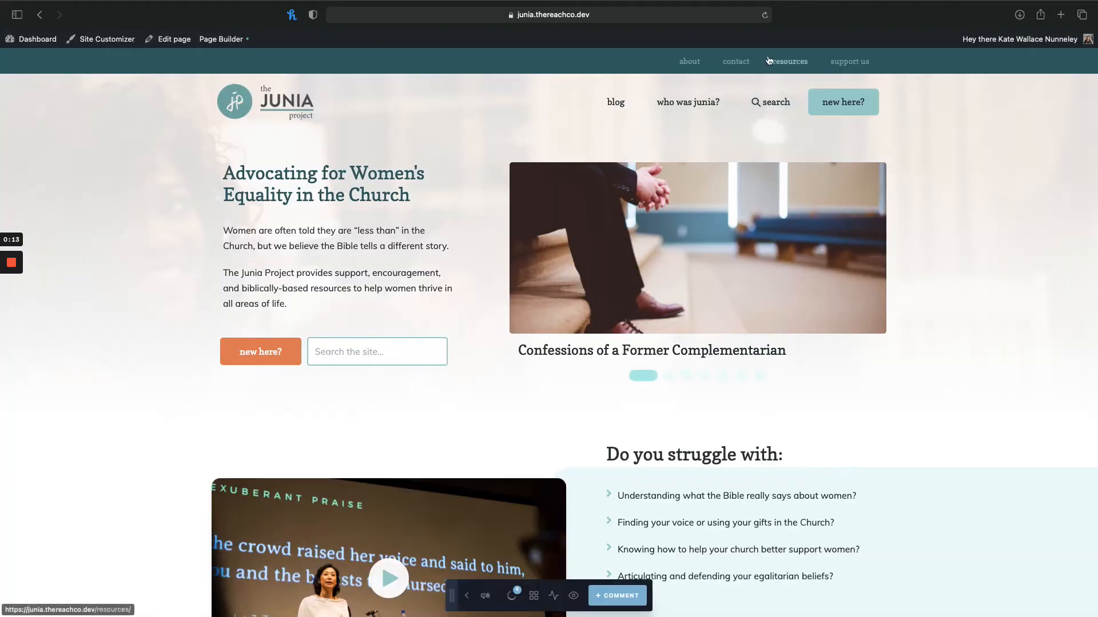
Open the site's contact page and check the first and last name fields of its form.
{"action": "left_click", "coordinate": [736, 62]}
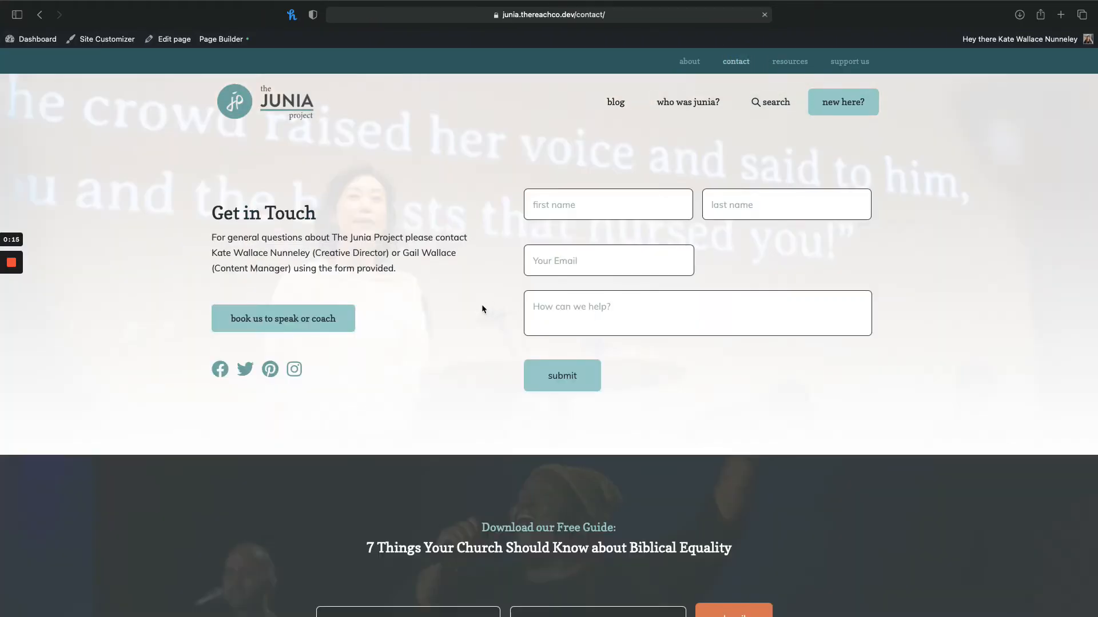
{"action": "left_click", "coordinate": [562, 194]}
{"action": "left_click", "coordinate": [796, 204]}
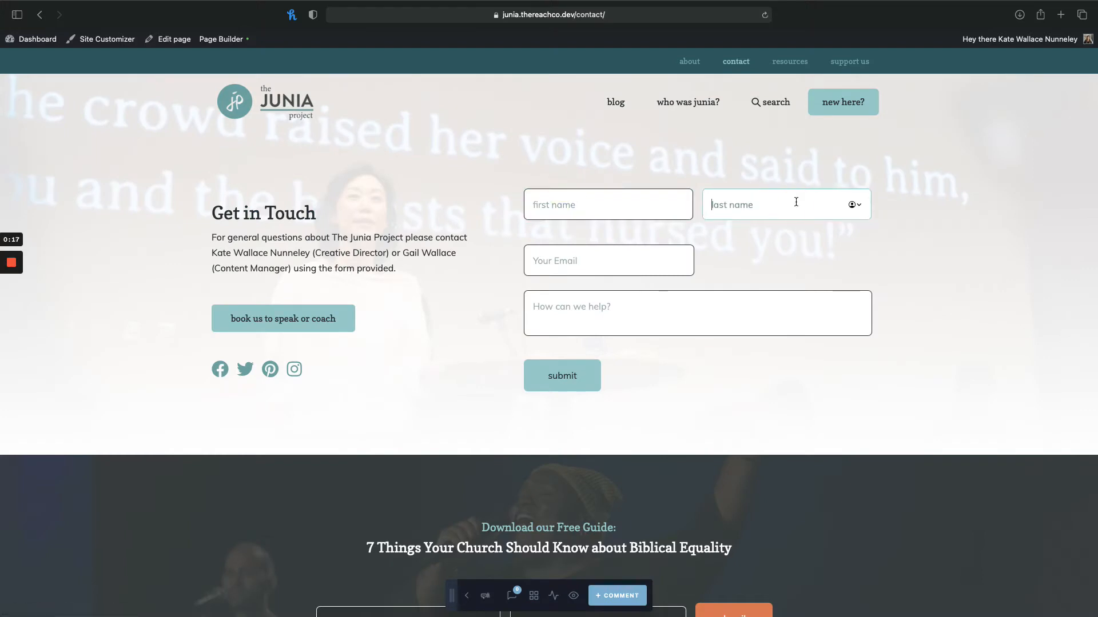
Open the speaking and coaching booking page and try both "I'm interested in" options, ending on "Having you speak at an event".
{"action": "left_click", "coordinate": [304, 318]}
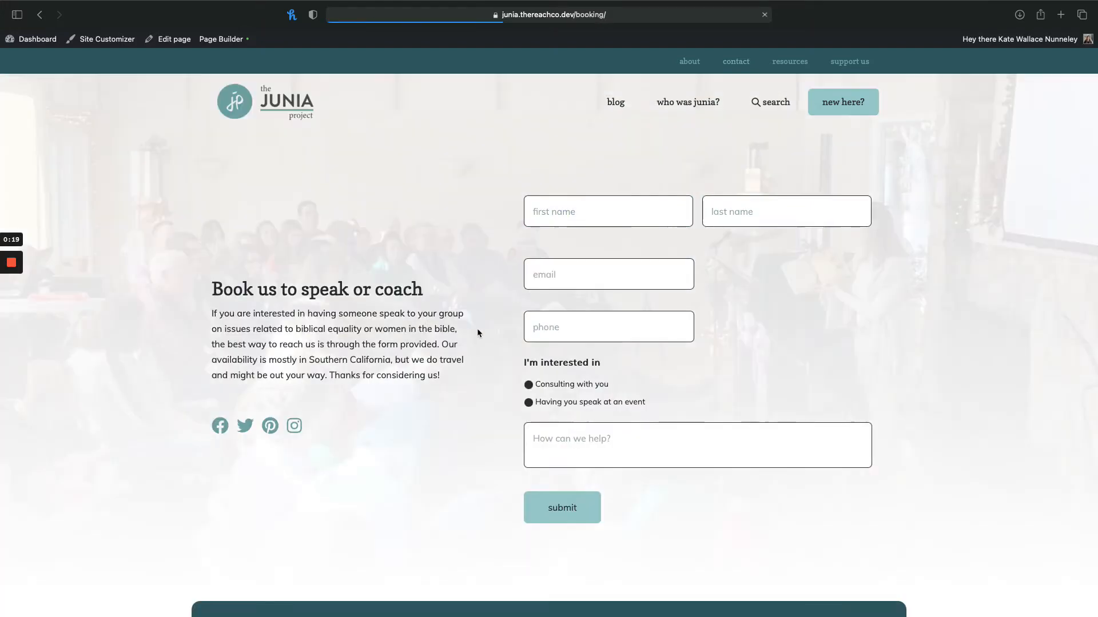
{"action": "left_click", "coordinate": [529, 351]}
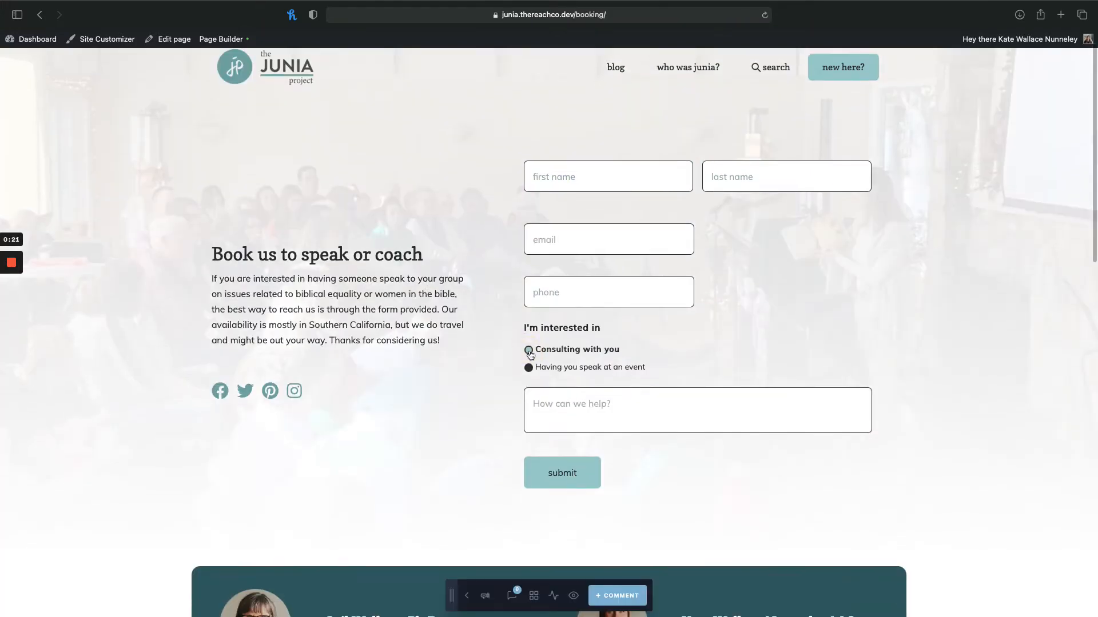
{"action": "left_click", "coordinate": [529, 368]}
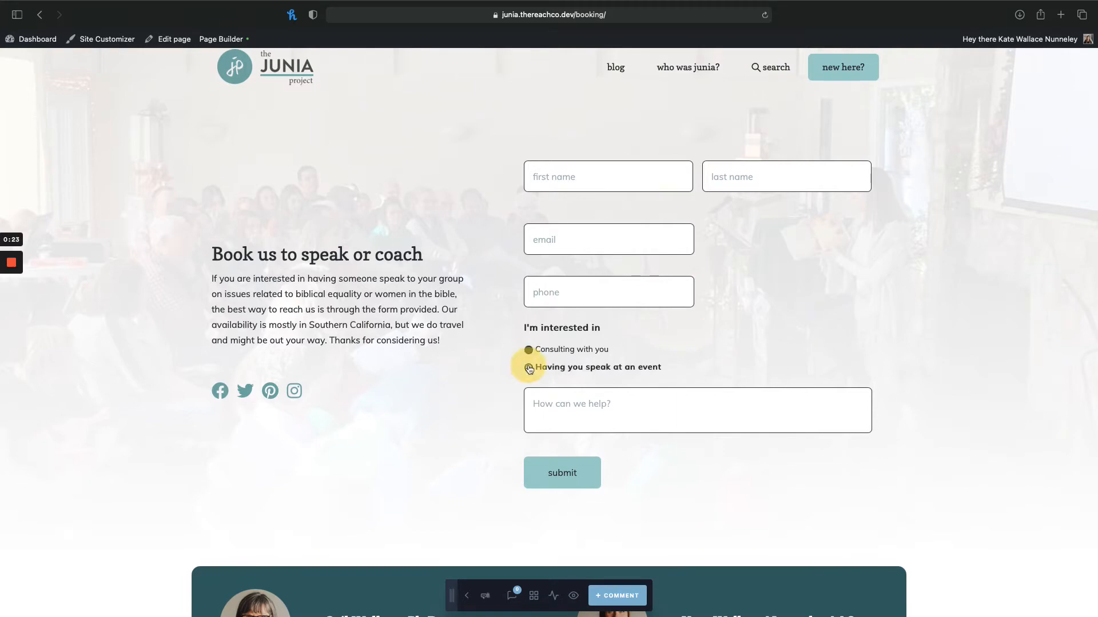
Check the first name and email fields of the free guide download form on the booking page.
{"action": "scroll", "coordinate": [468, 345], "scroll_direction": "down", "scroll_amount": 8}
{"action": "scroll", "coordinate": [467, 349], "scroll_direction": "down", "scroll_amount": 4}
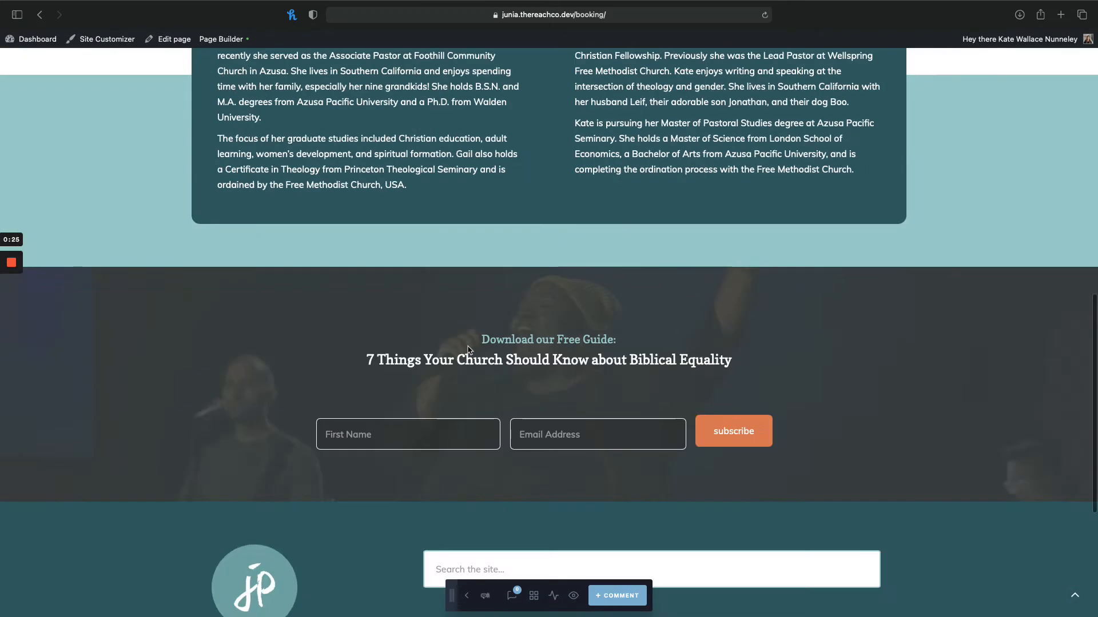
{"action": "left_click", "coordinate": [389, 429]}
{"action": "left_click", "coordinate": [574, 436]}
{"action": "scroll", "coordinate": [540, 344], "scroll_direction": "up", "scroll_amount": 12}
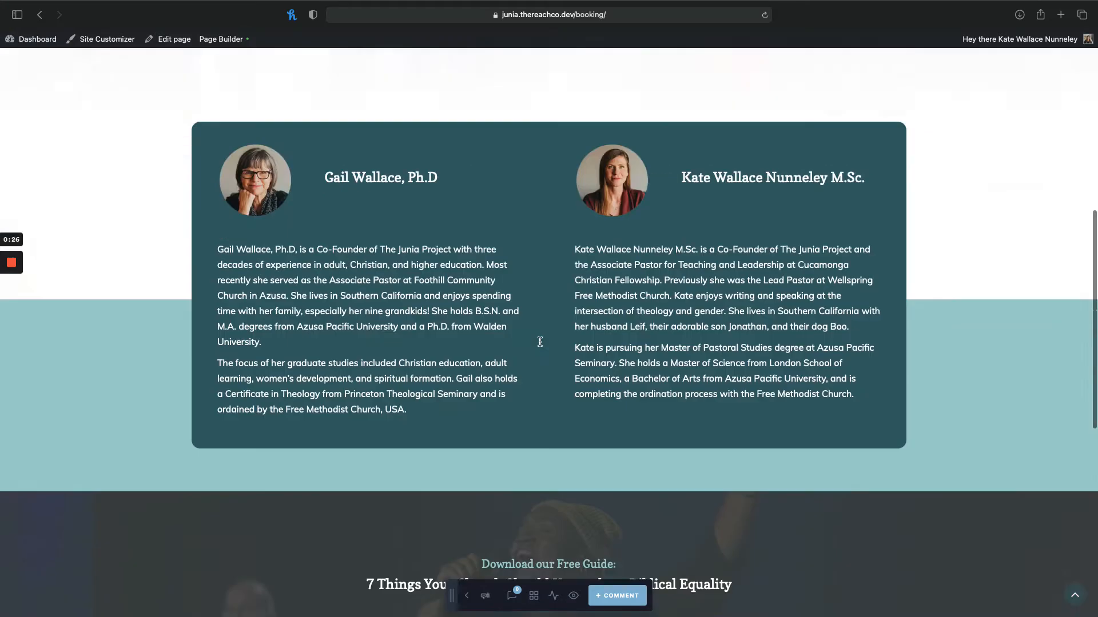
Return to the home page, open the blog subscription form, and check its first name and email fields.
{"action": "left_click", "coordinate": [277, 107]}
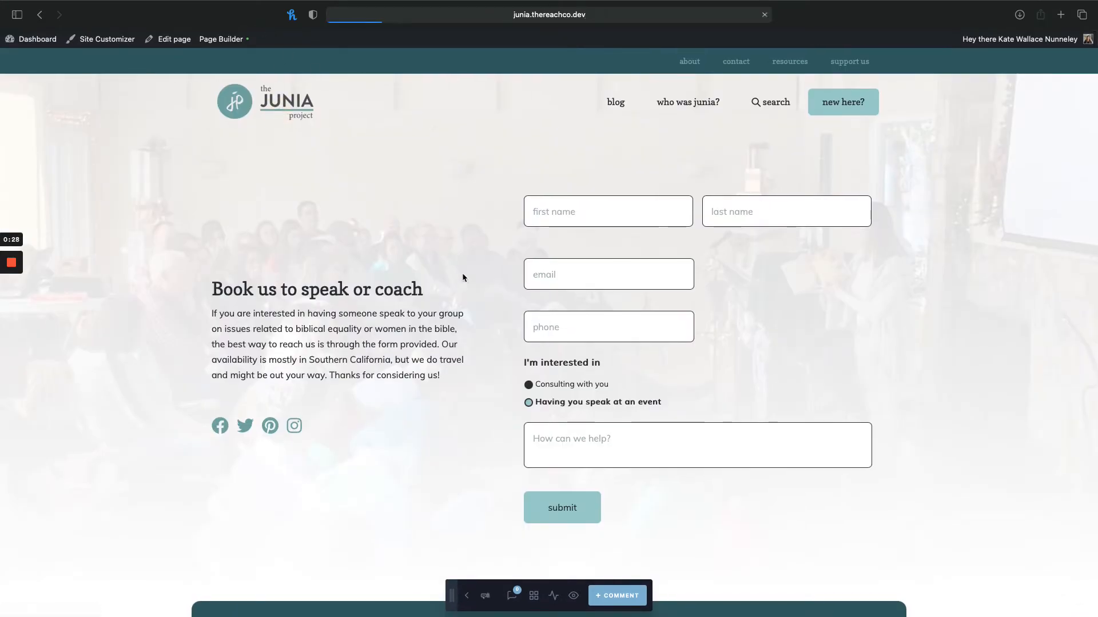
{"action": "scroll", "coordinate": [376, 430], "scroll_direction": "down", "scroll_amount": 20}
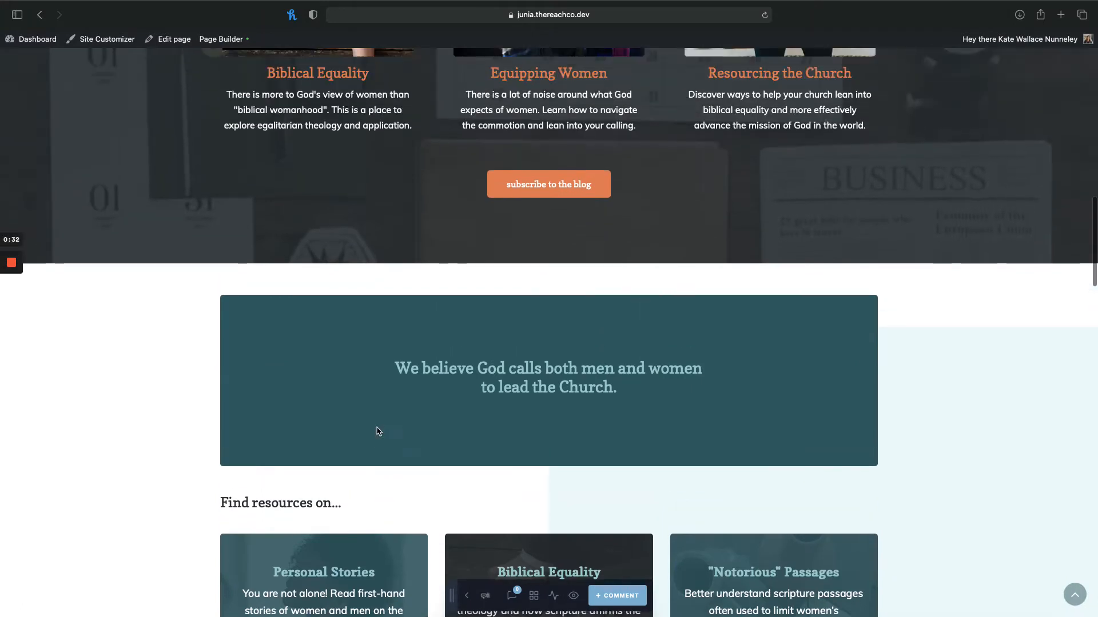
{"action": "left_click", "coordinate": [549, 184]}
{"action": "left_click", "coordinate": [645, 321]}
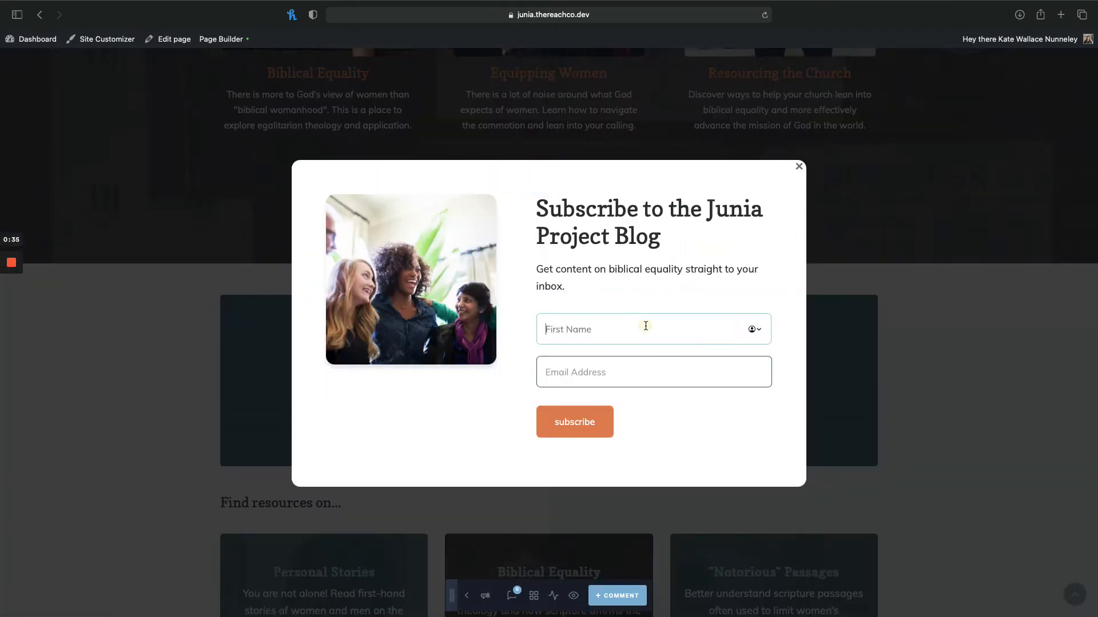
{"action": "left_click", "coordinate": [652, 375]}
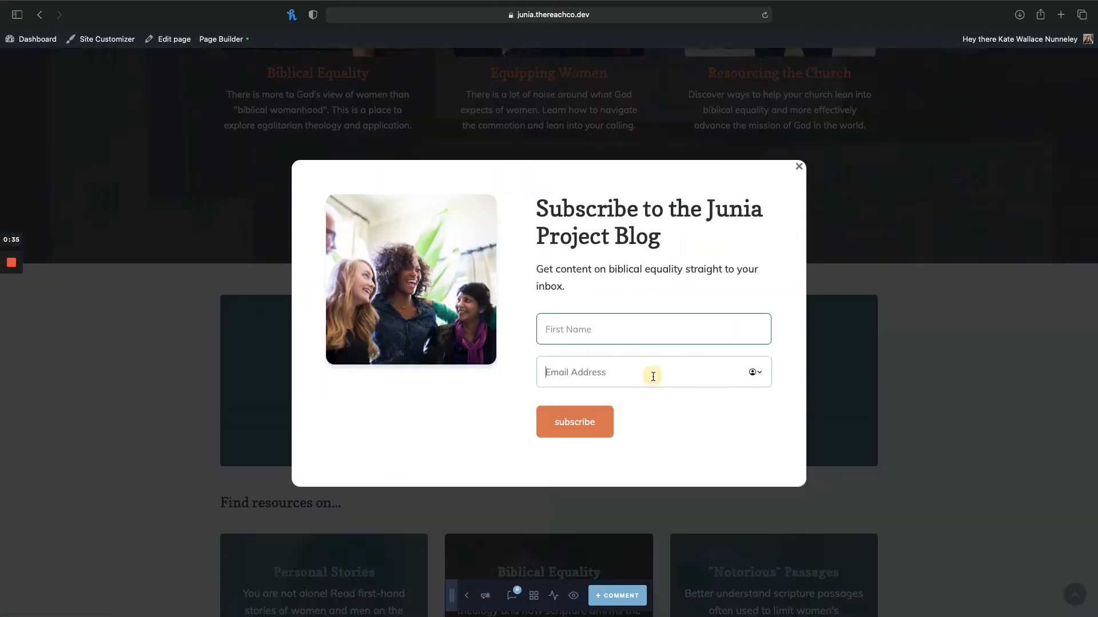
Open the site's admin dashboard and view the full list of forms.
{"action": "left_click", "coordinate": [34, 39]}
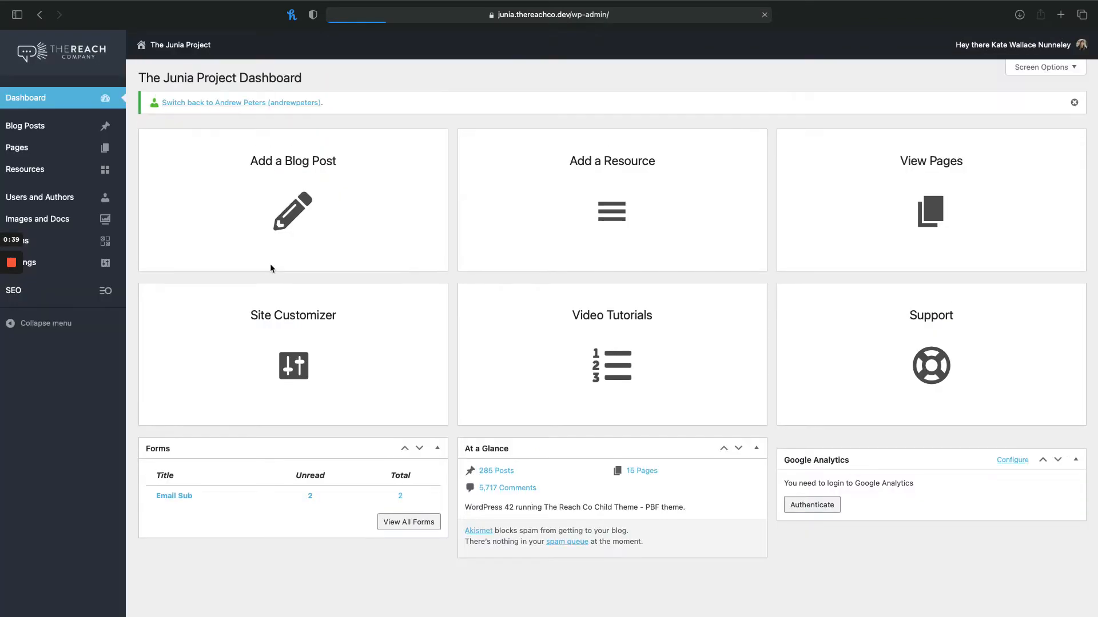
{"action": "scroll", "coordinate": [461, 379], "scroll_direction": "down", "scroll_amount": 2}
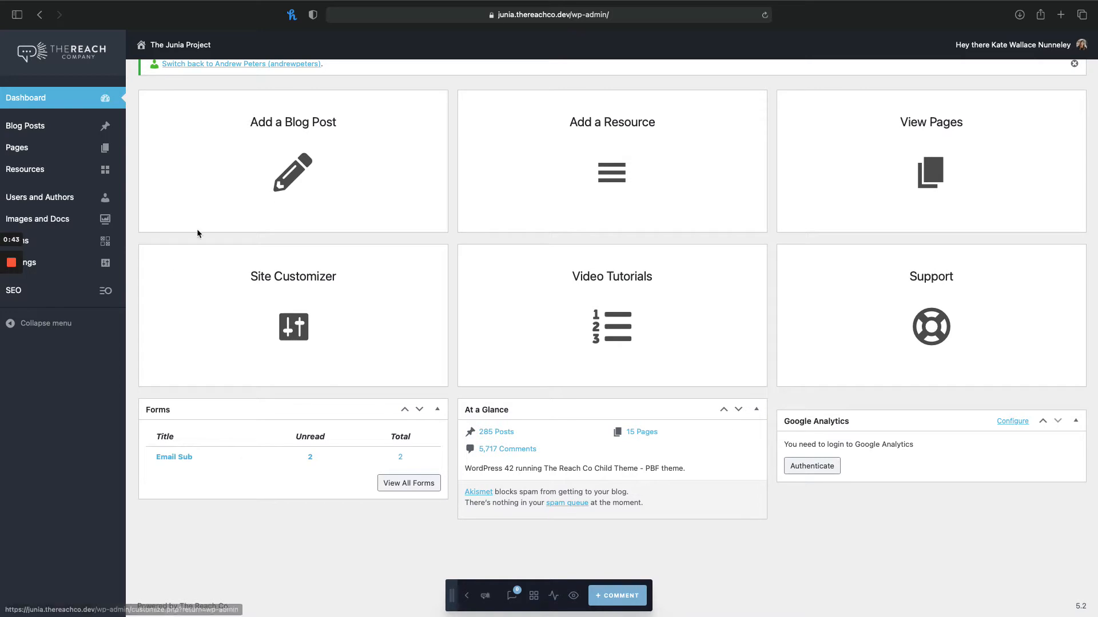
{"action": "left_click", "coordinate": [411, 483]}
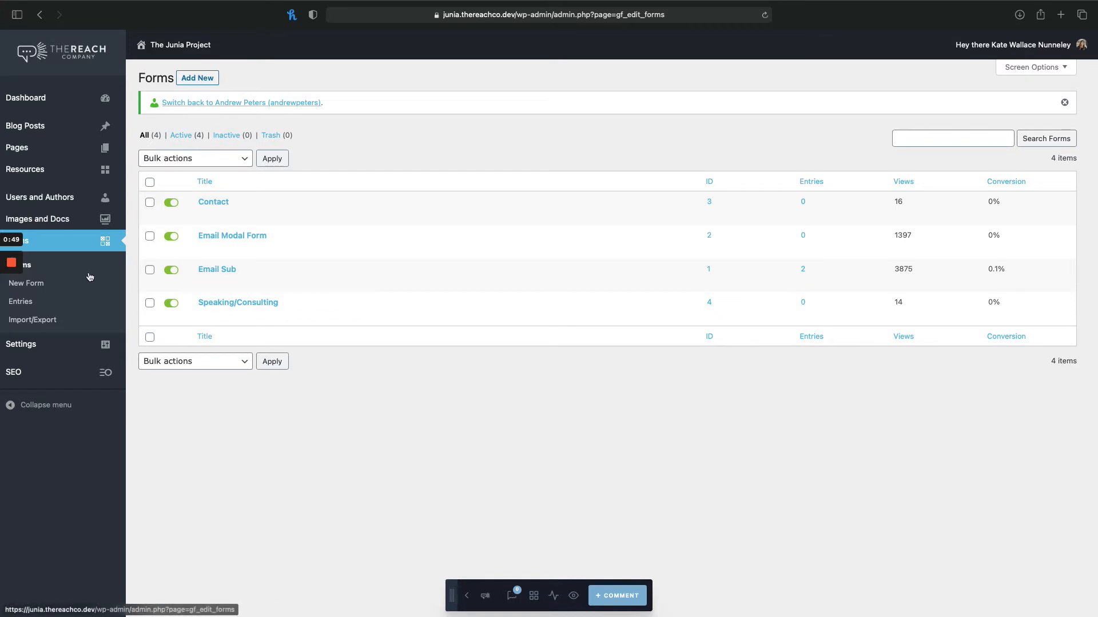
{"action": "scroll", "coordinate": [88, 277], "scroll_direction": "down", "scroll_amount": 1}
{"action": "scroll", "coordinate": [89, 277], "scroll_direction": "up", "scroll_amount": 1}
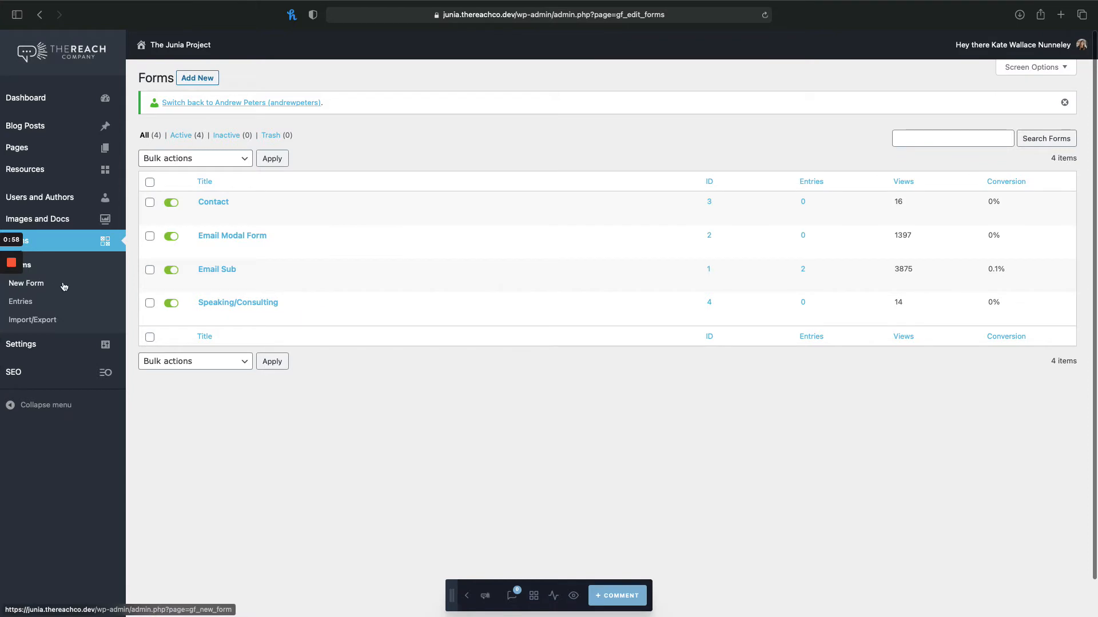
View the entries of the Contact form and of the Email Sub form.
{"action": "left_click", "coordinate": [31, 305]}
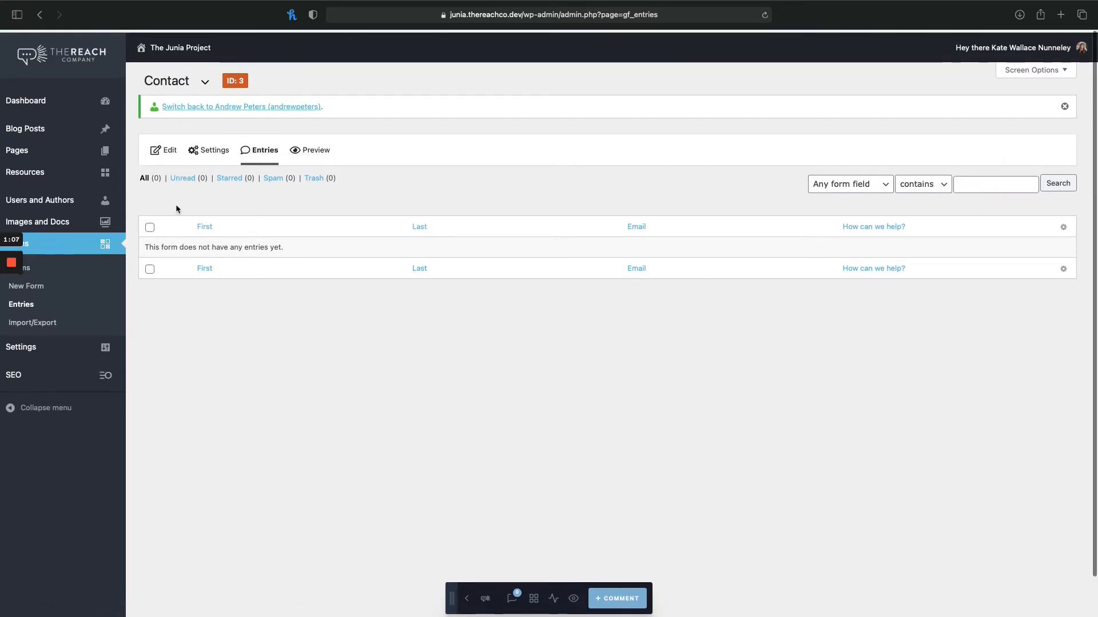
{"action": "left_click", "coordinate": [53, 266]}
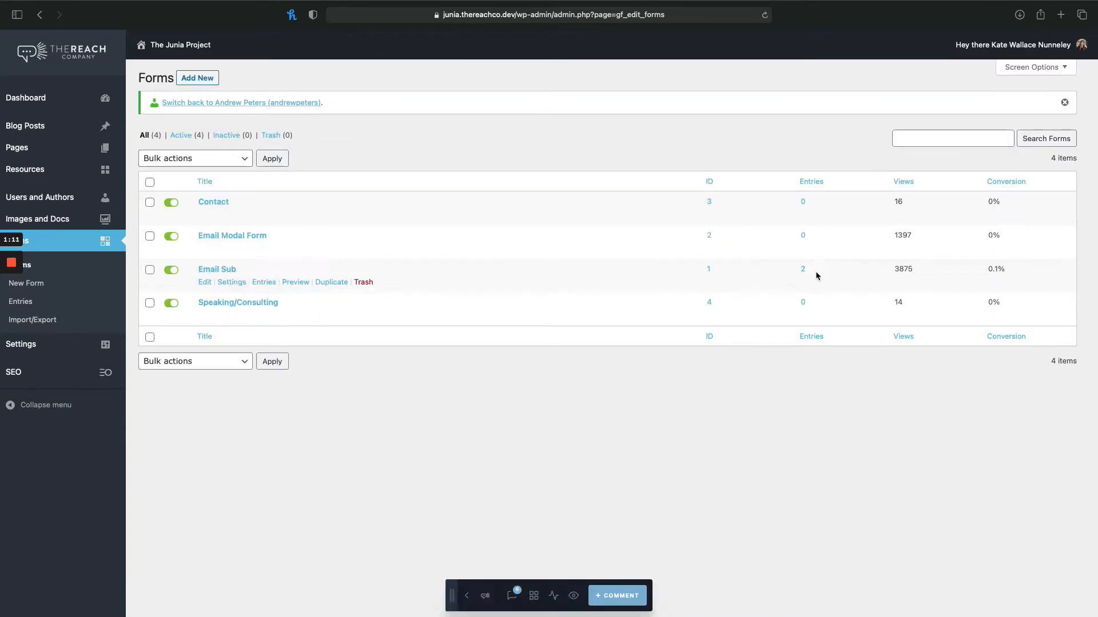
{"action": "left_click", "coordinate": [803, 270]}
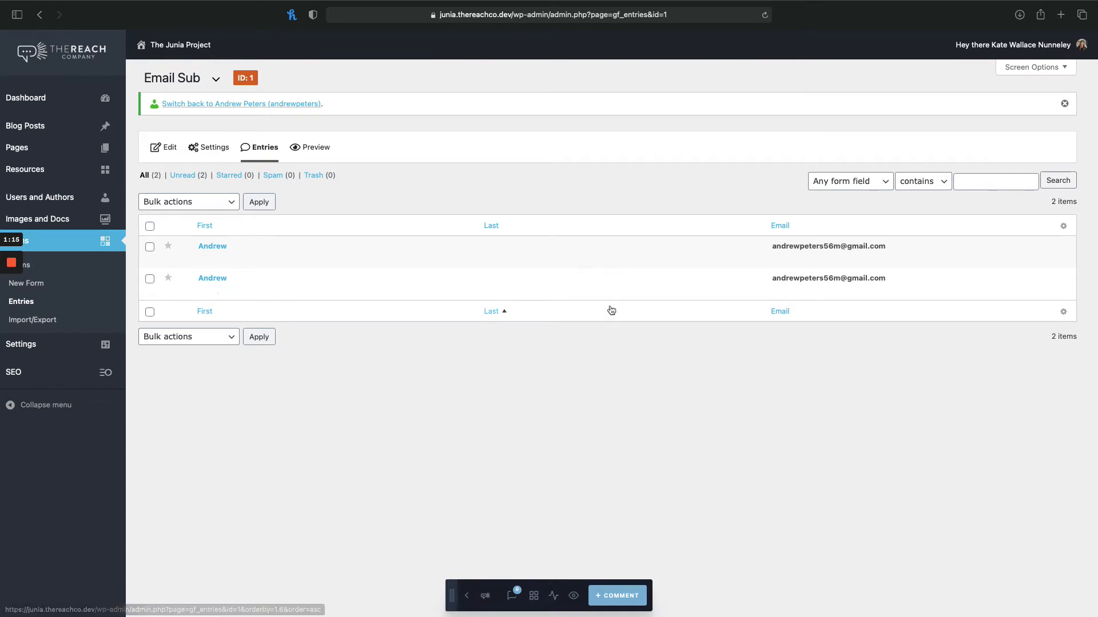
Edit the Contact form to make its Name field required, and save the form.
{"action": "left_click", "coordinate": [62, 272]}
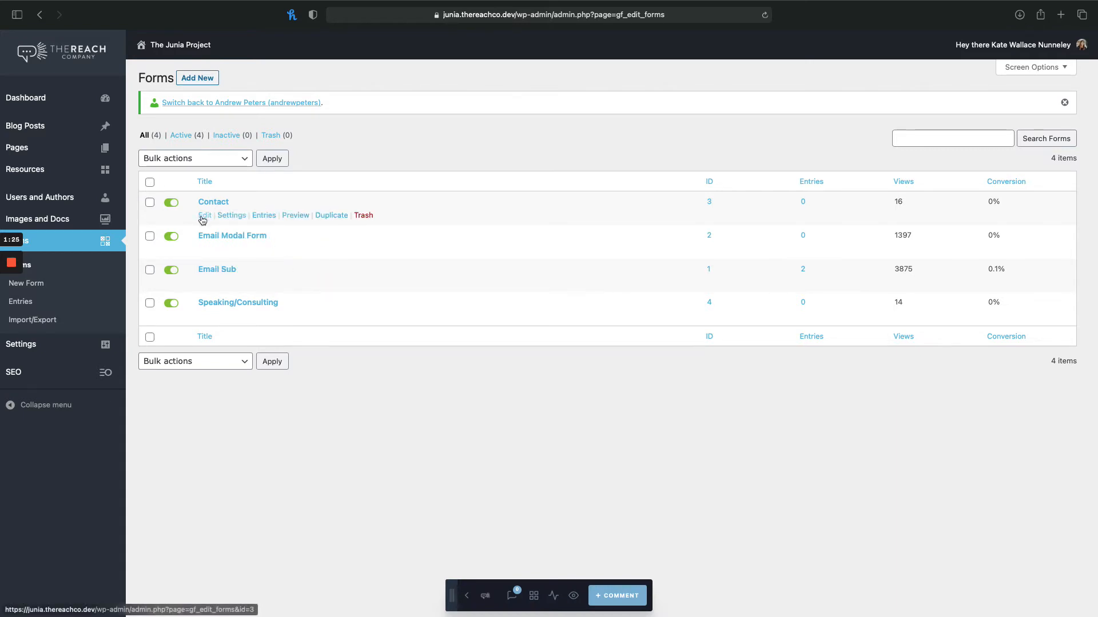
{"action": "left_click", "coordinate": [204, 216]}
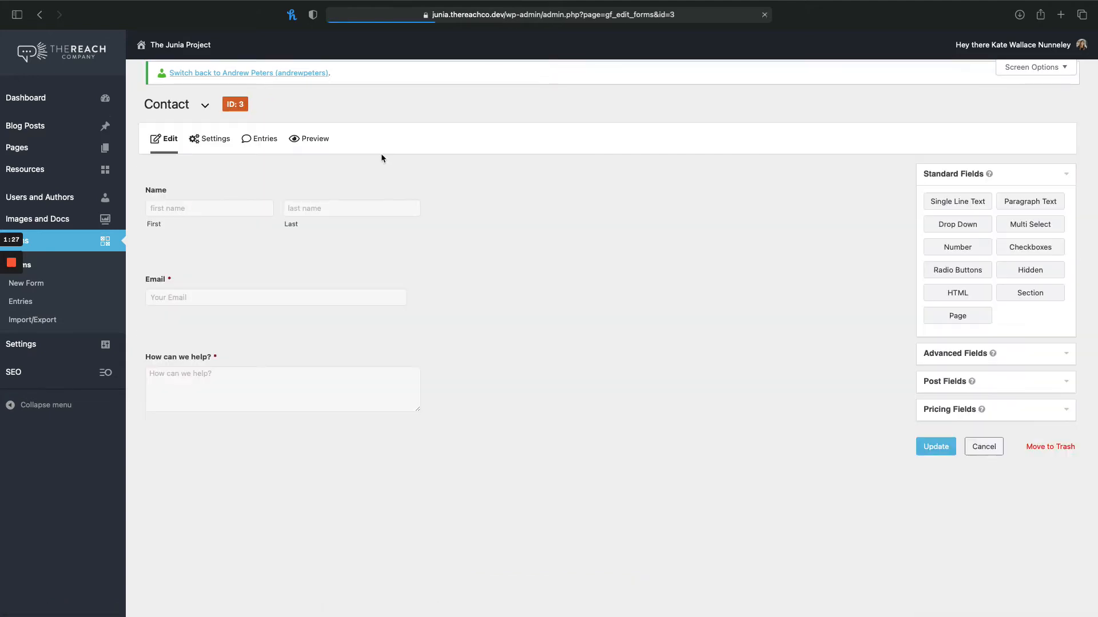
{"action": "mouse_move", "coordinate": [392, 206]}
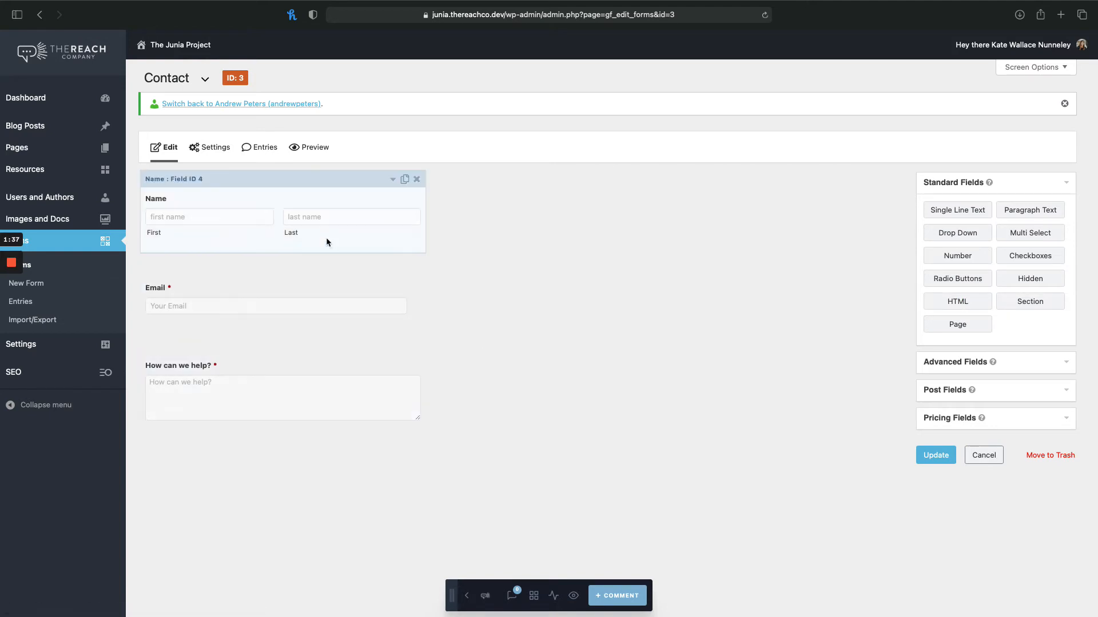
{"action": "left_click", "coordinate": [389, 177]}
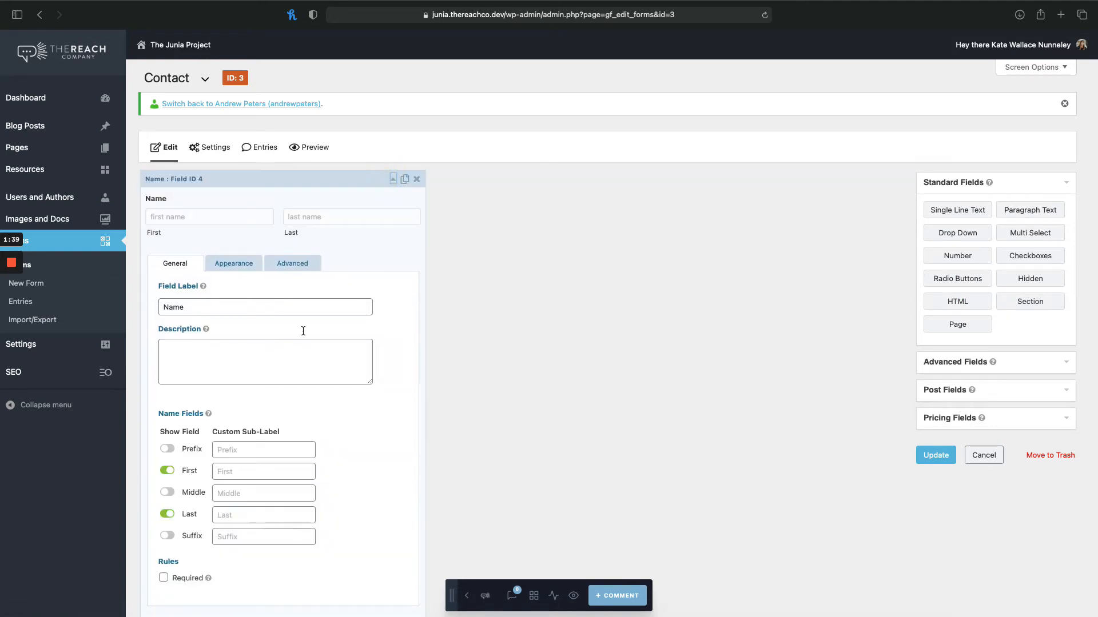
{"action": "left_click", "coordinate": [163, 576]}
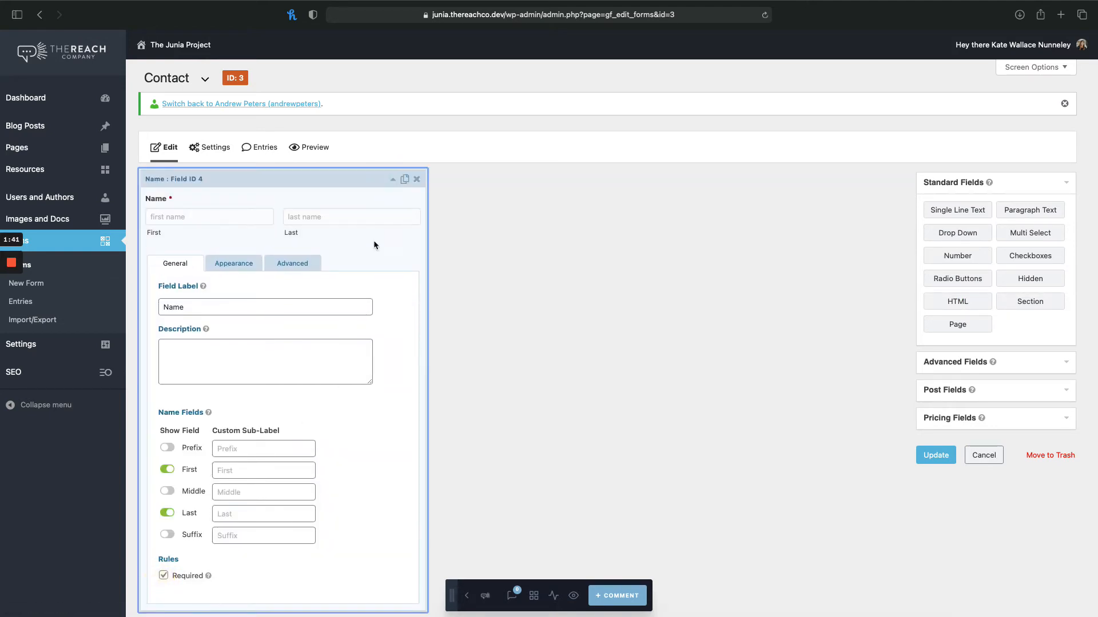
{"action": "left_click", "coordinate": [392, 179]}
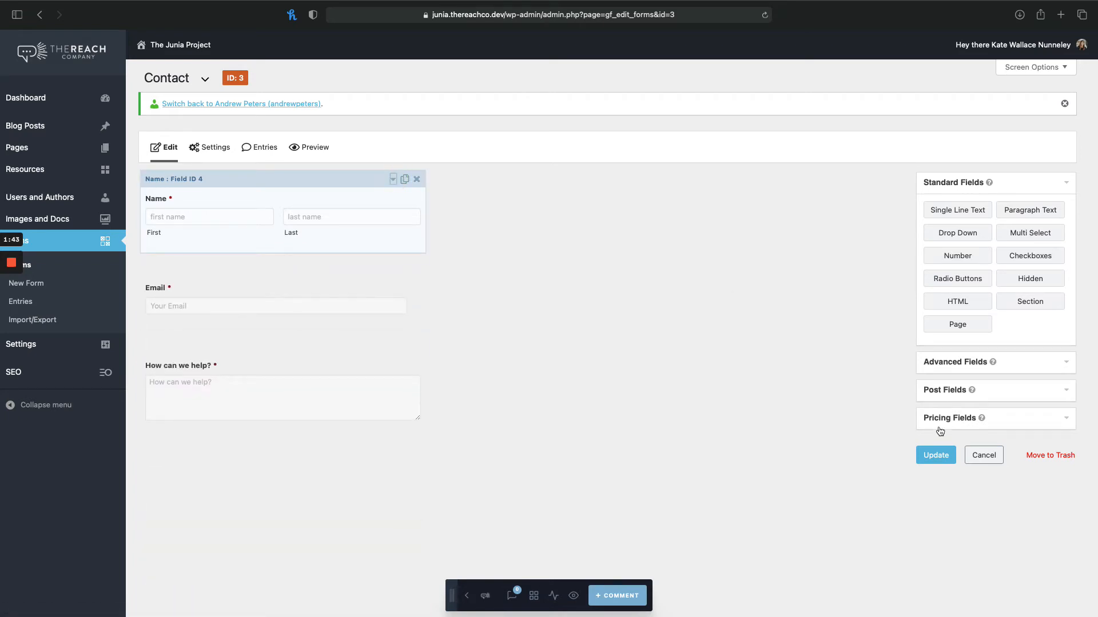
{"action": "left_click", "coordinate": [936, 455]}
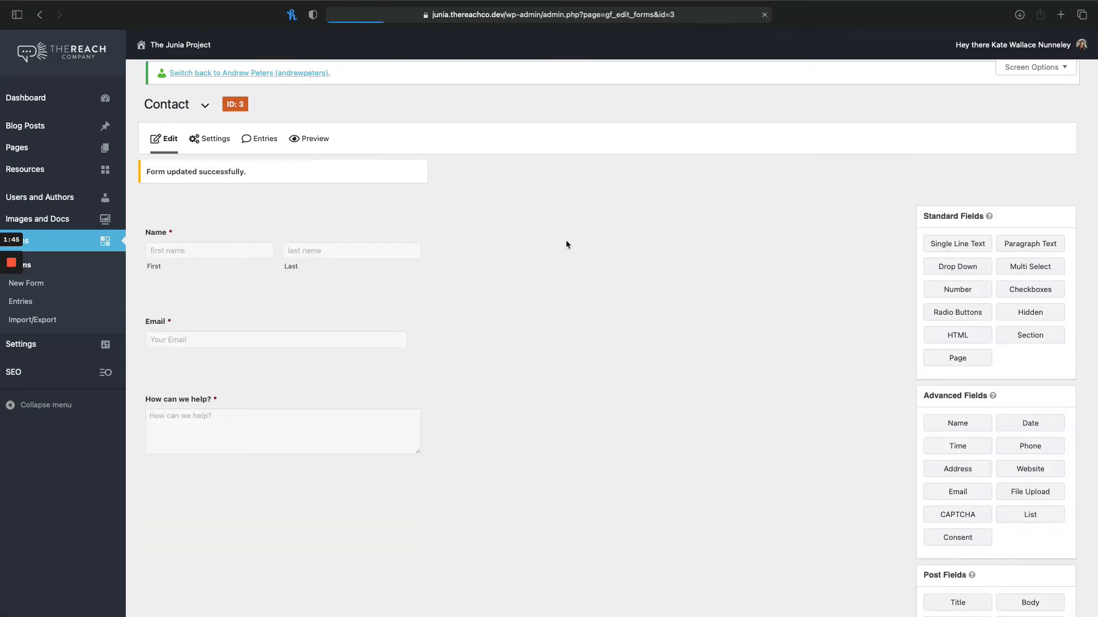
Enable the anti-spam honeypot in the Contact form's settings.
{"action": "mouse_move", "coordinate": [210, 142]}
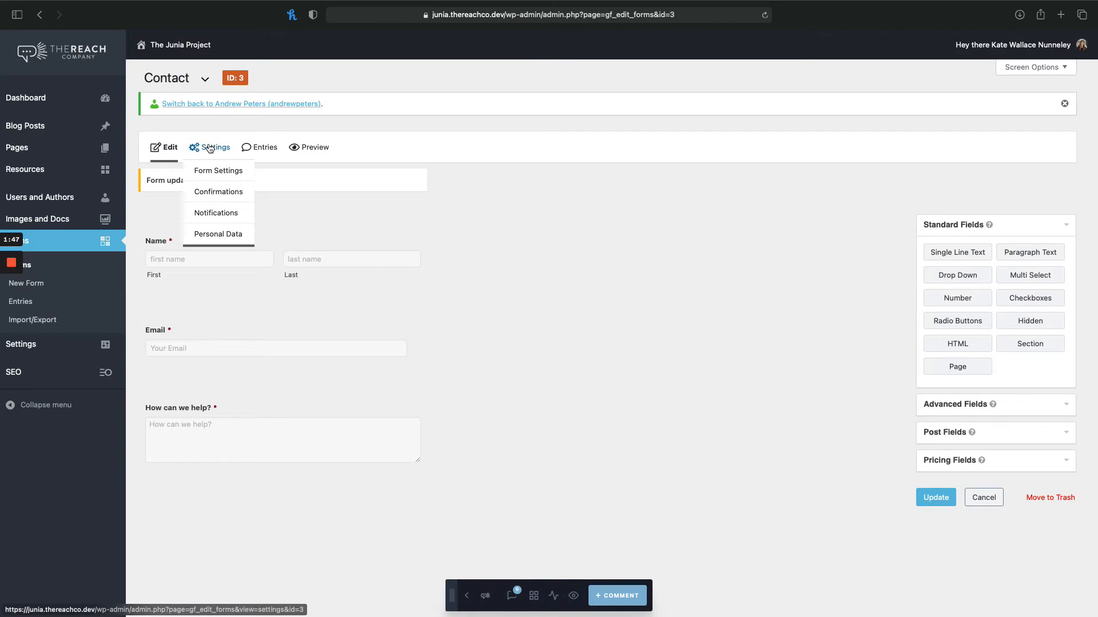
{"action": "left_click", "coordinate": [216, 171]}
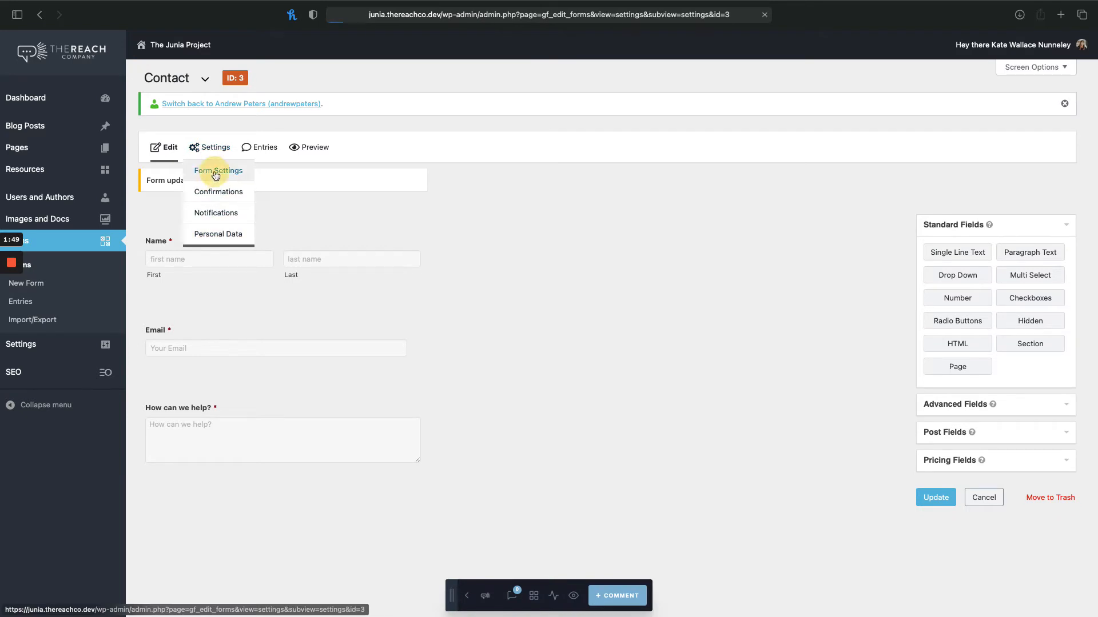
{"action": "scroll", "coordinate": [492, 242], "scroll_direction": "down", "scroll_amount": 2}
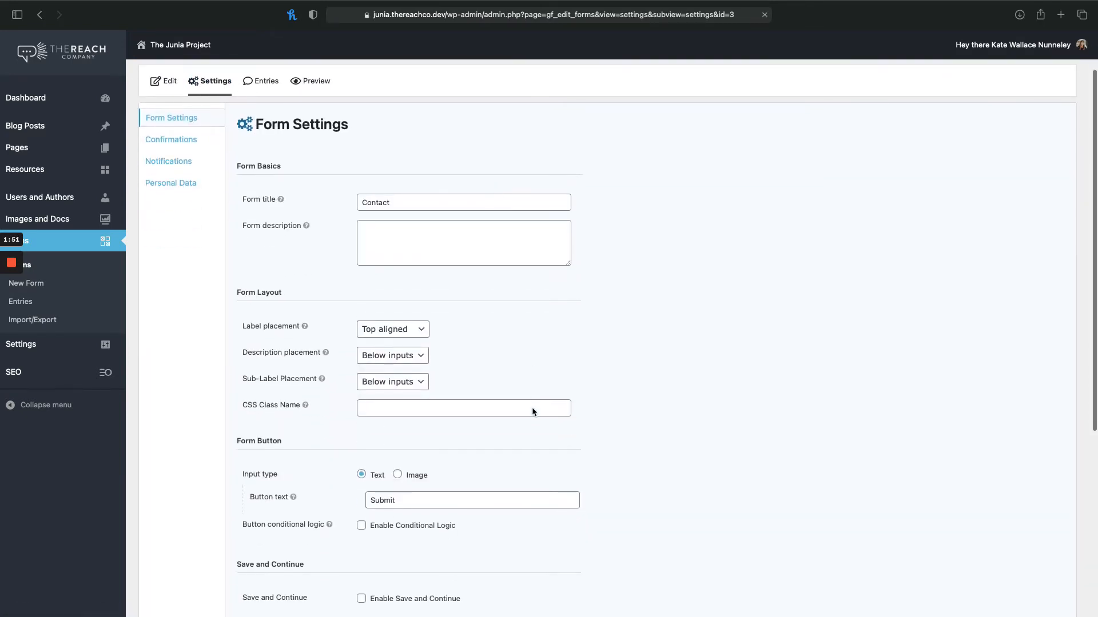
{"action": "scroll", "coordinate": [531, 408], "scroll_direction": "down", "scroll_amount": 6}
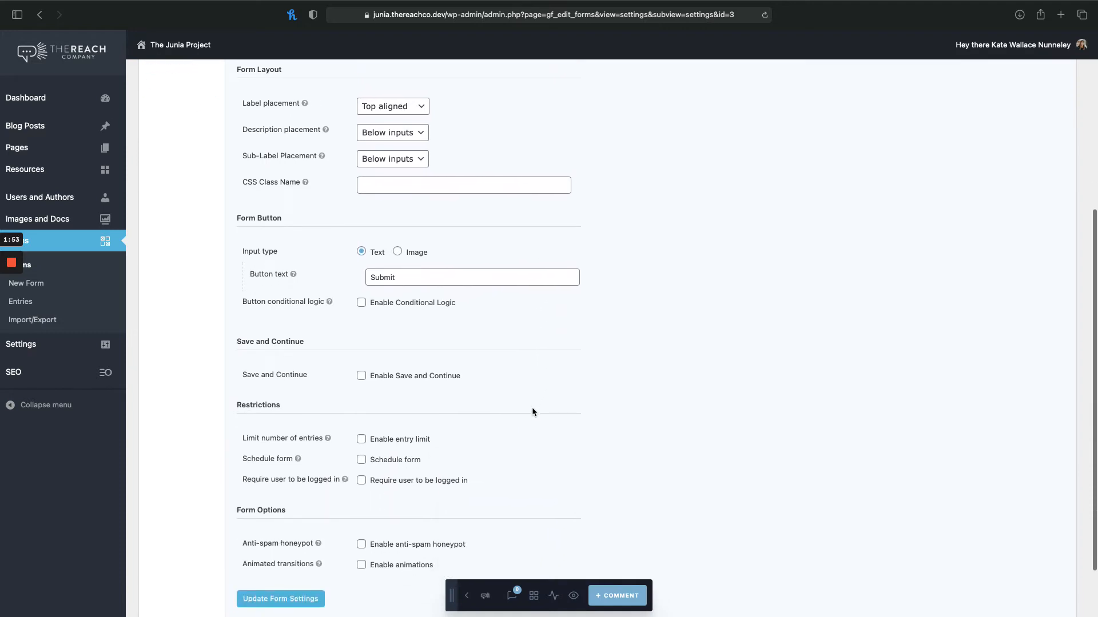
{"action": "scroll", "coordinate": [532, 408], "scroll_direction": "down", "scroll_amount": 2}
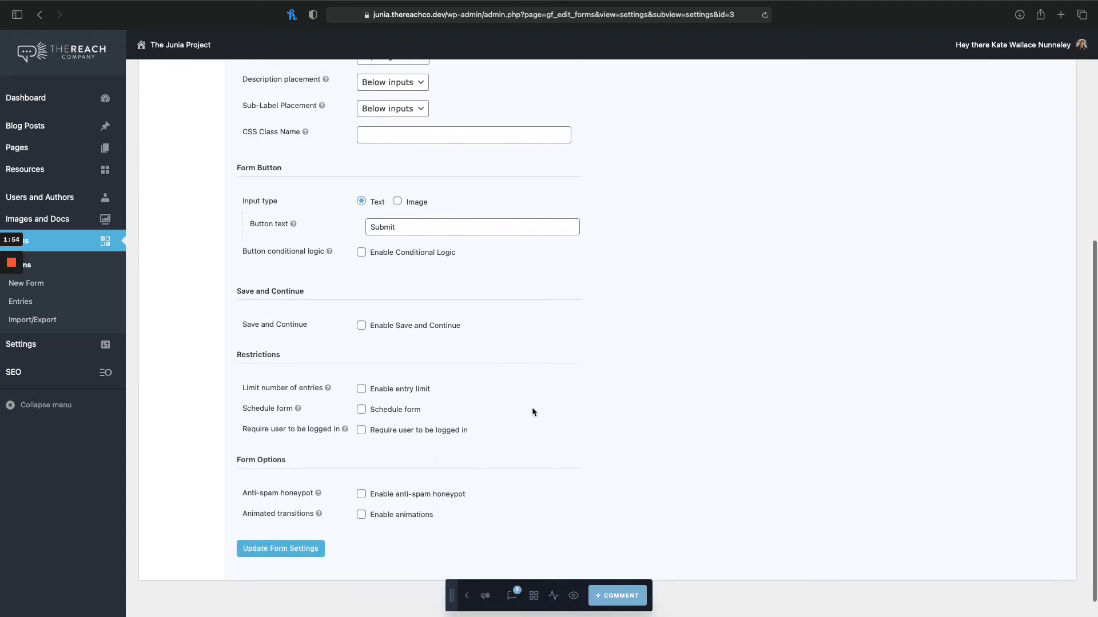
{"action": "left_click", "coordinate": [362, 494]}
{"action": "scroll", "coordinate": [496, 438], "scroll_direction": "down", "scroll_amount": 1}
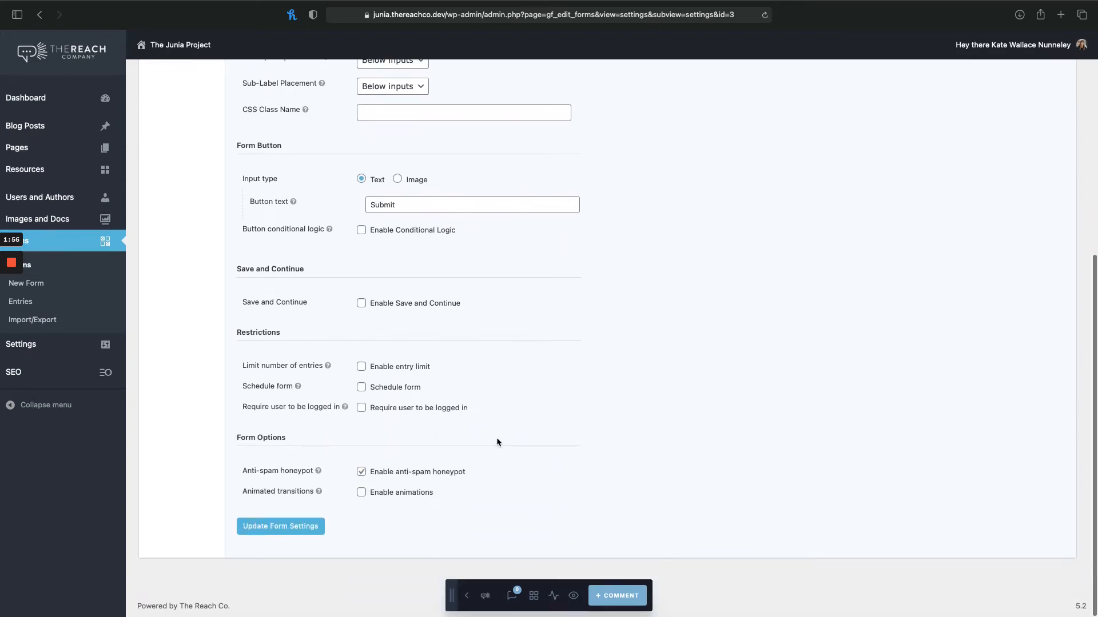
Review the form button's text and save the Contact form's settings.
{"action": "scroll", "coordinate": [480, 400], "scroll_direction": "up", "scroll_amount": 2}
{"action": "scroll", "coordinate": [473, 412], "scroll_direction": "up", "scroll_amount": 3}
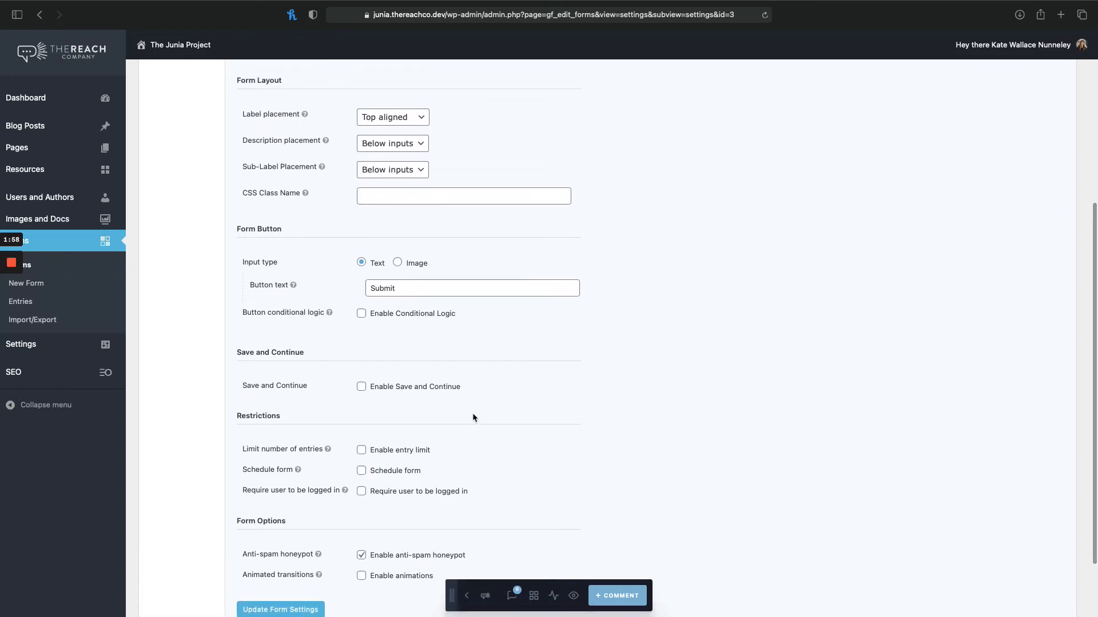
{"action": "left_click", "coordinate": [395, 343]}
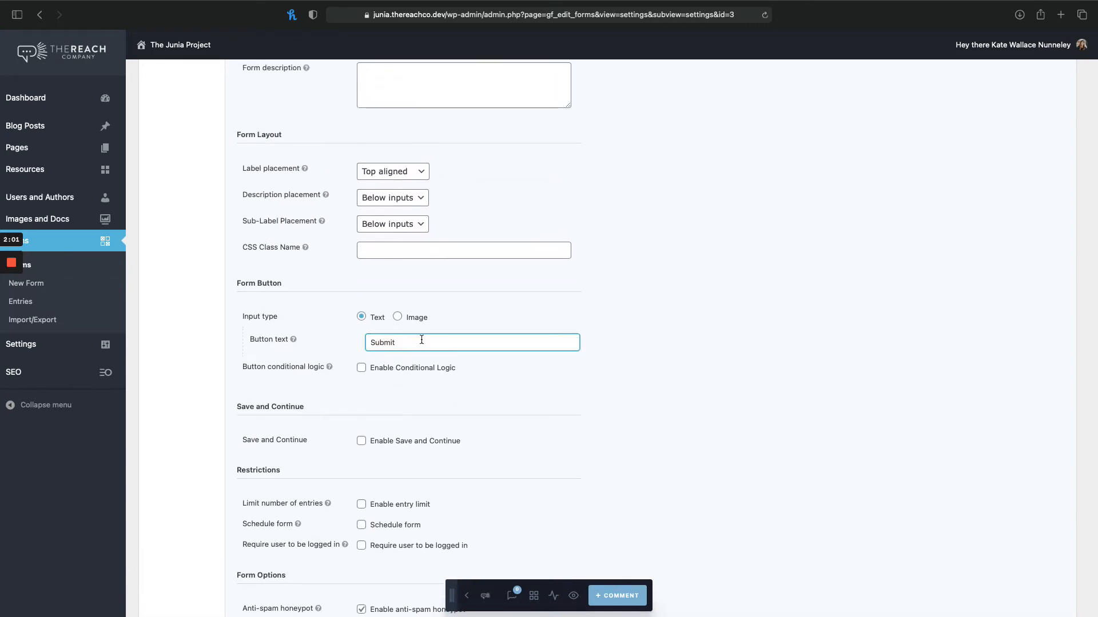
{"action": "scroll", "coordinate": [345, 353], "scroll_direction": "down", "scroll_amount": 4}
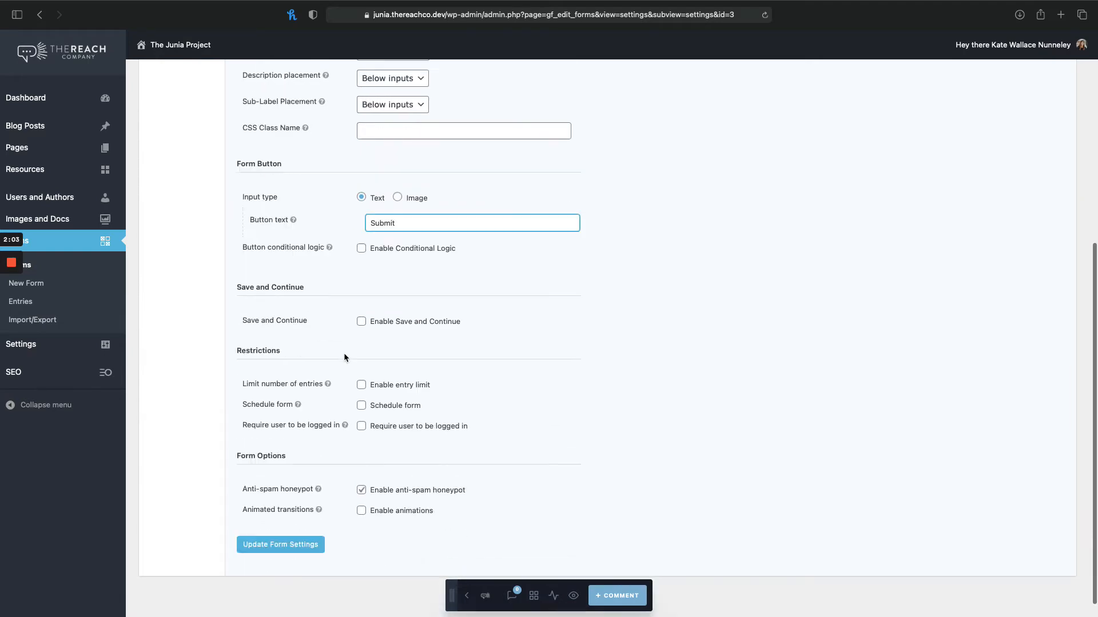
{"action": "left_click", "coordinate": [287, 526]}
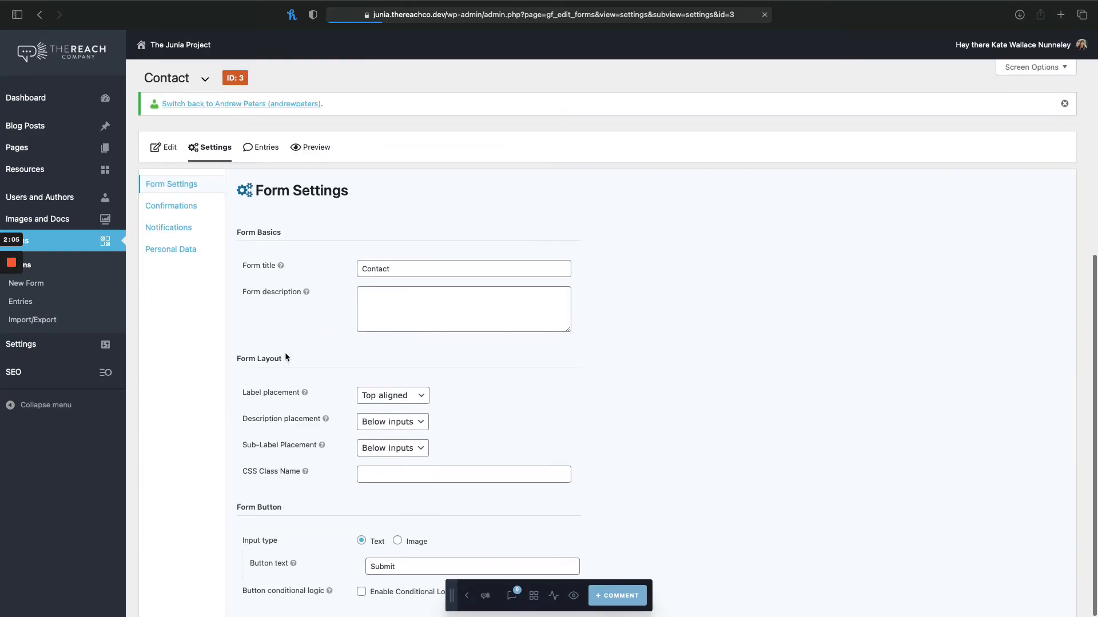
Open the Contact form's Default Confirmation for editing.
{"action": "left_click", "coordinate": [174, 207]}
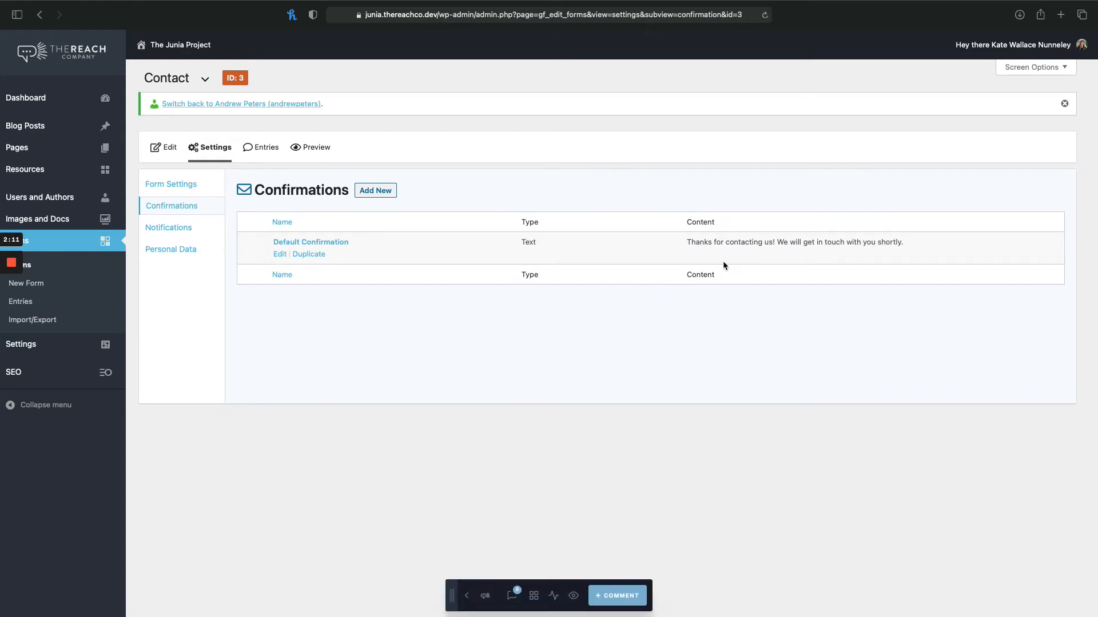
{"action": "mouse_move", "coordinate": [754, 259]}
{"action": "left_click", "coordinate": [279, 254]}
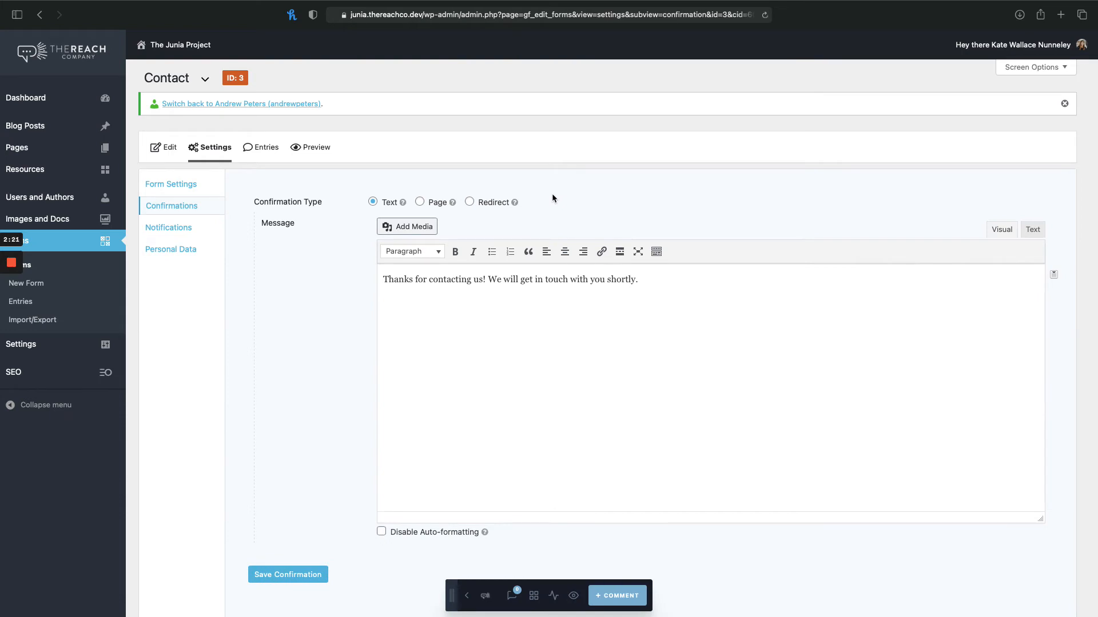
Try the Page and Redirect confirmation types for the Contact form, and set the type back to Text.
{"action": "left_click", "coordinate": [419, 201]}
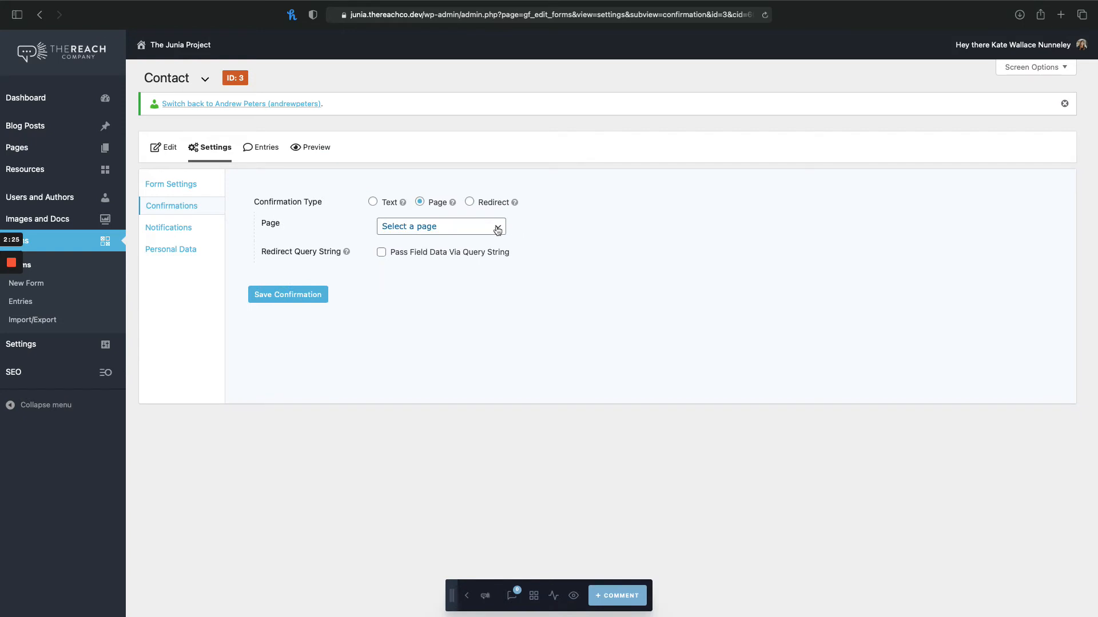
{"action": "left_click", "coordinate": [497, 230]}
{"action": "left_click", "coordinate": [491, 225]}
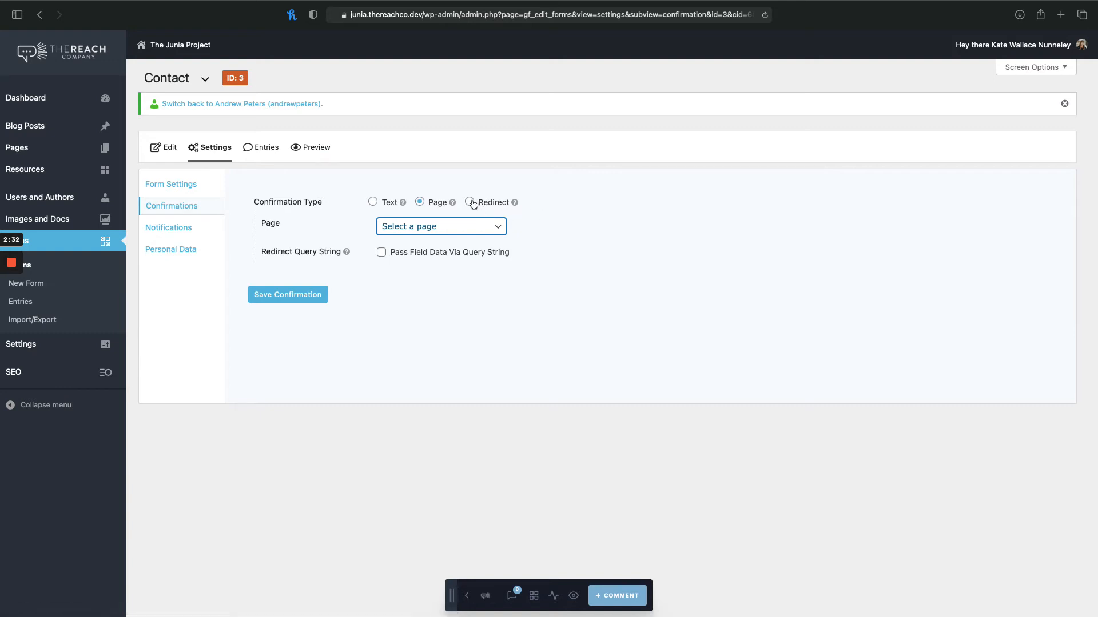
{"action": "left_click", "coordinate": [470, 202]}
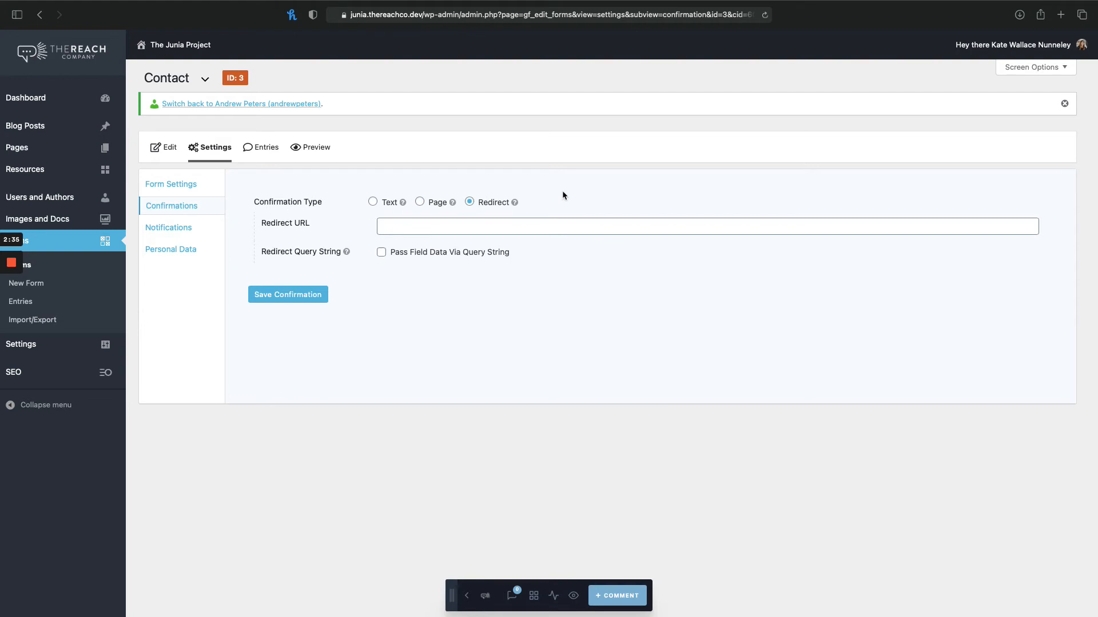
{"action": "left_click", "coordinate": [420, 202]}
{"action": "left_click", "coordinate": [469, 203]}
{"action": "left_click", "coordinate": [420, 202]}
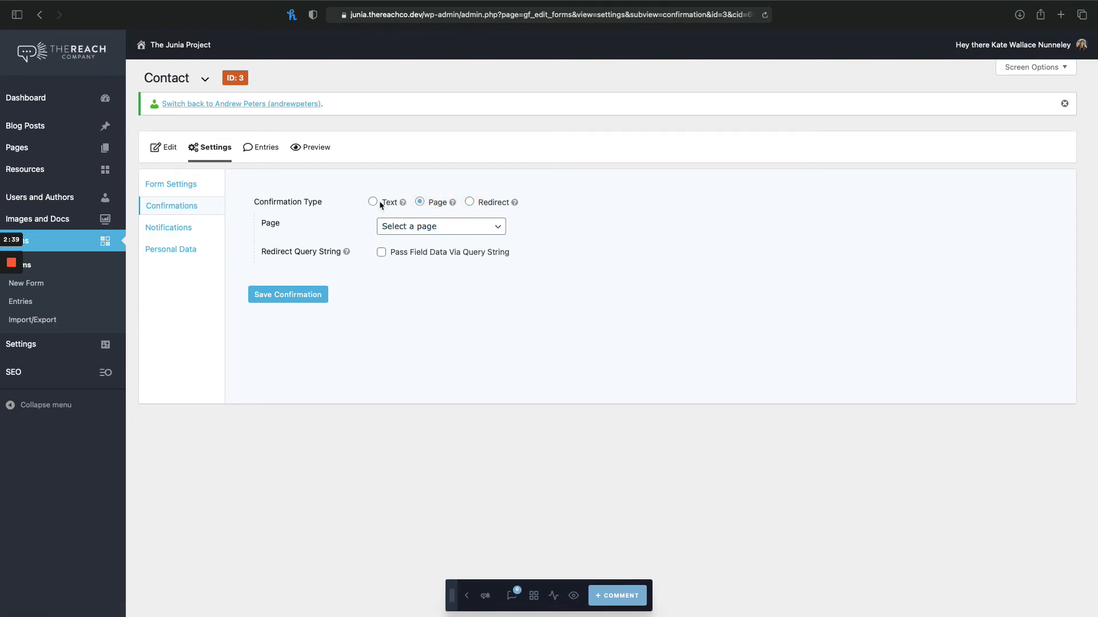
{"action": "left_click", "coordinate": [372, 202]}
Open the Contact form's Admin Notification for editing.
{"action": "left_click", "coordinate": [188, 226]}
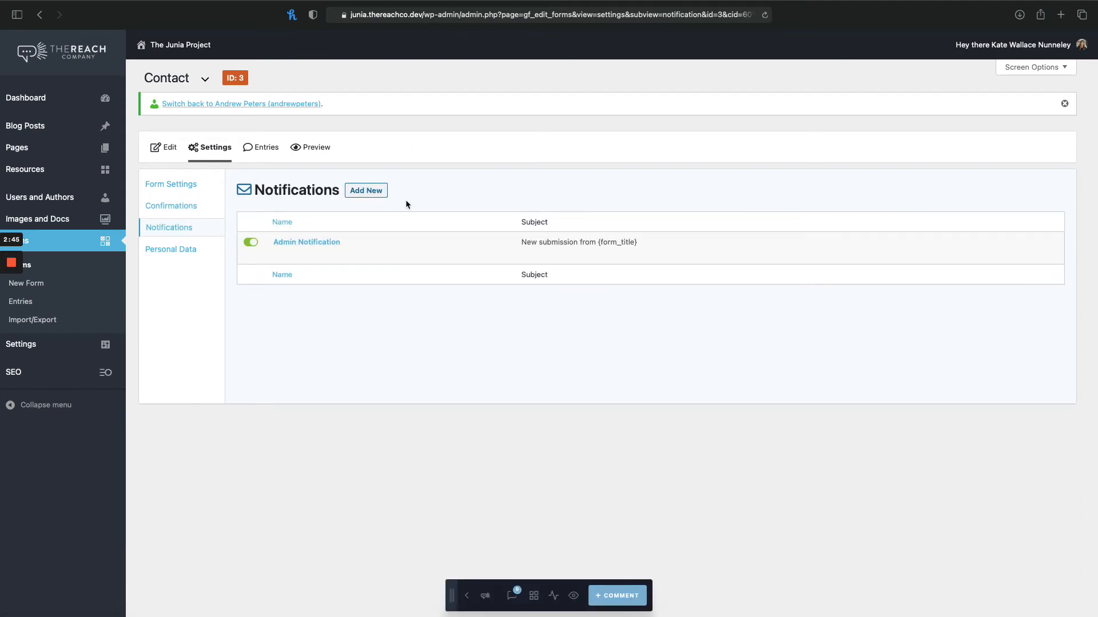
{"action": "scroll", "coordinate": [449, 189], "scroll_direction": "down", "scroll_amount": 2}
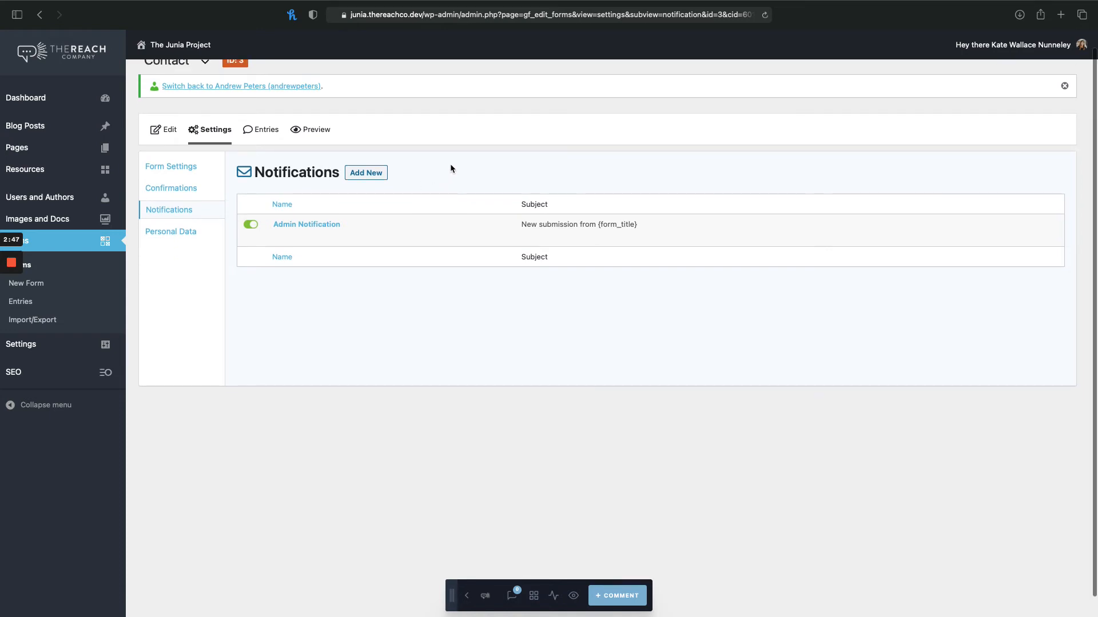
{"action": "mouse_move", "coordinate": [357, 212]}
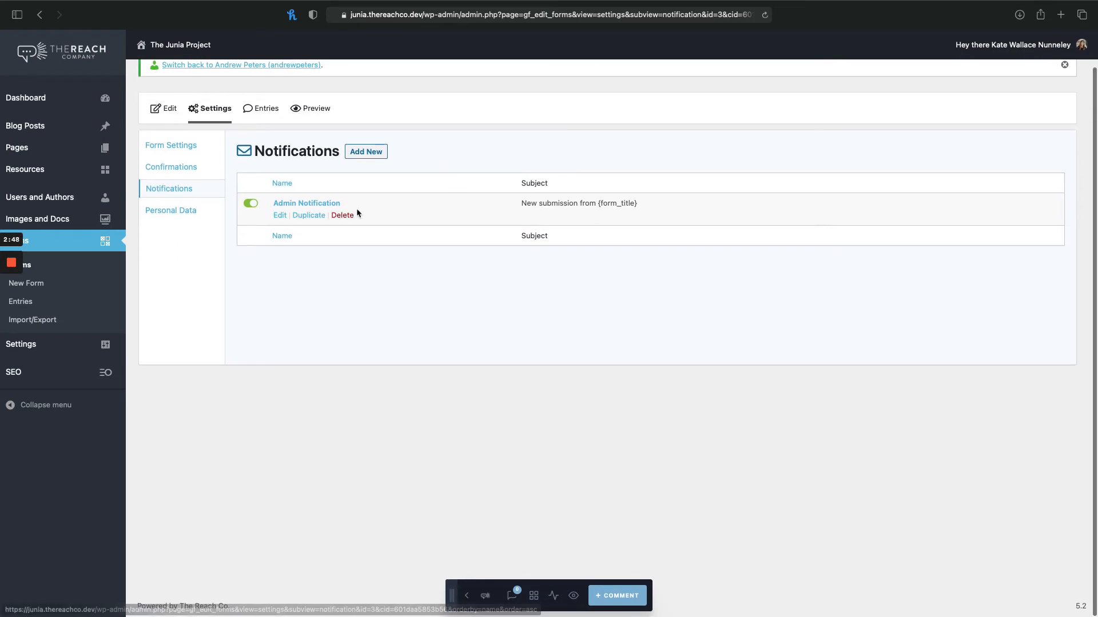
{"action": "left_click", "coordinate": [278, 217]}
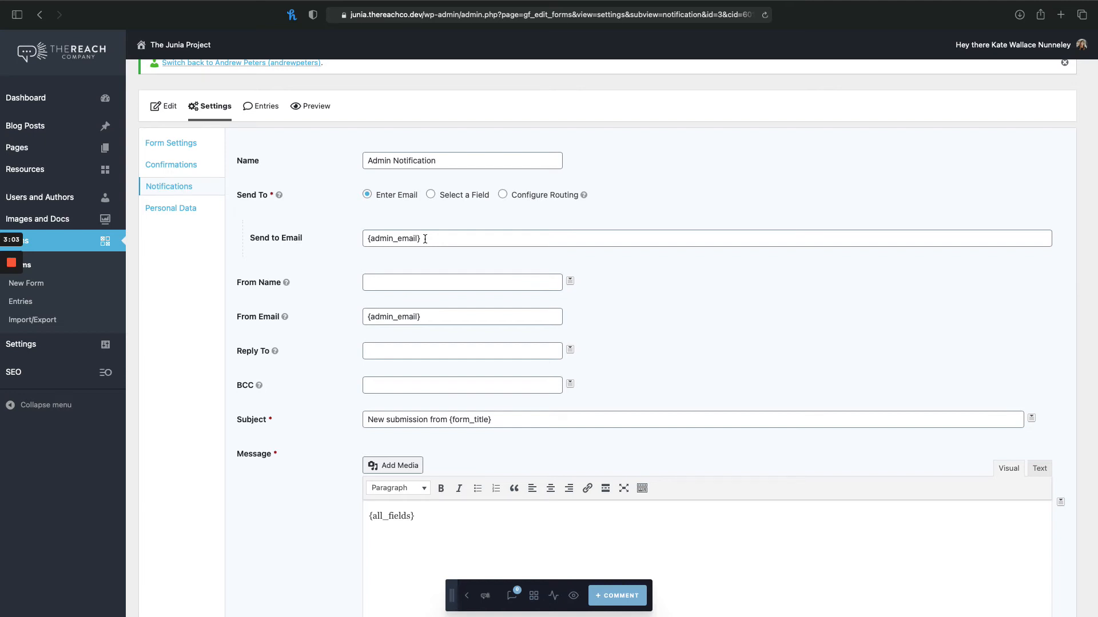
Try Configure Routing as the Contact notification's recipient option, and set it back to Enter Email.
{"action": "left_click", "coordinate": [426, 239]}
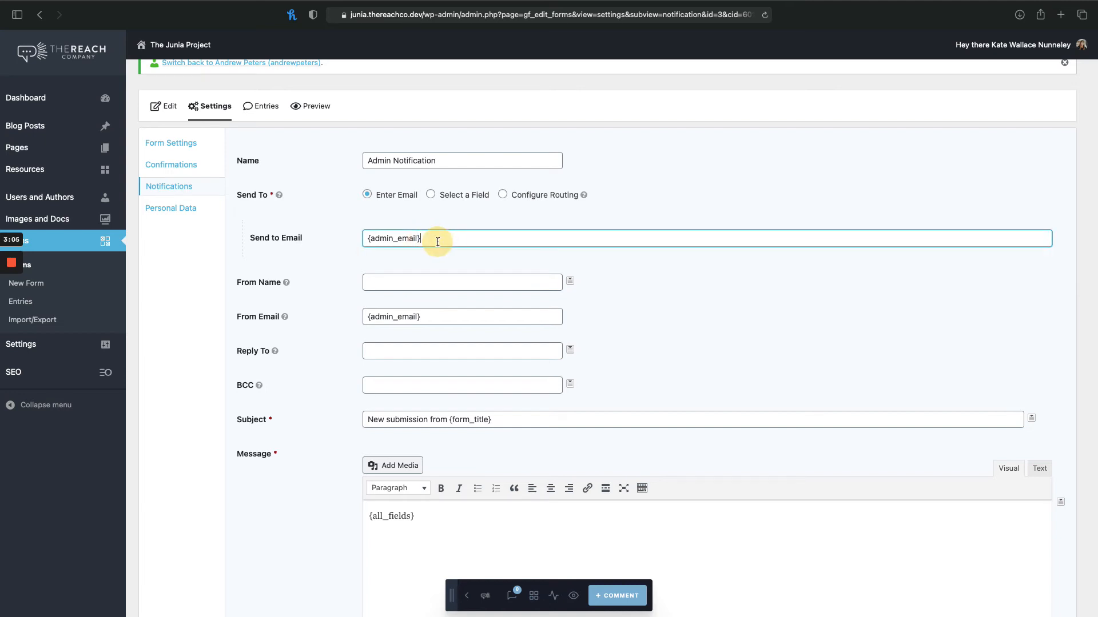
{"action": "scroll", "coordinate": [501, 334], "scroll_direction": "down", "scroll_amount": 2}
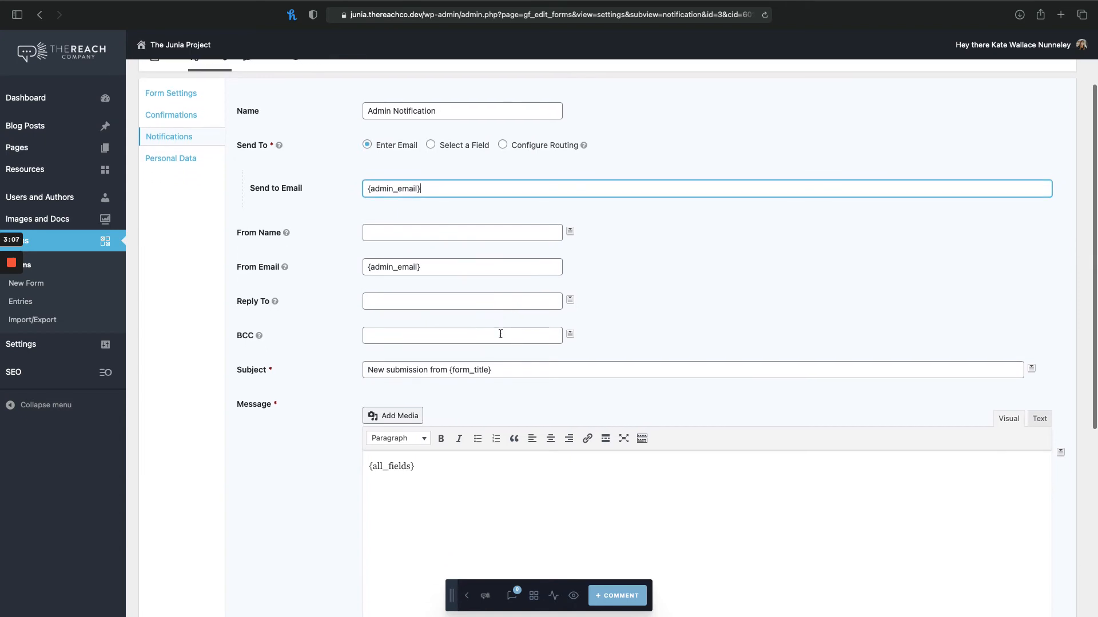
{"action": "left_click", "coordinate": [502, 145]}
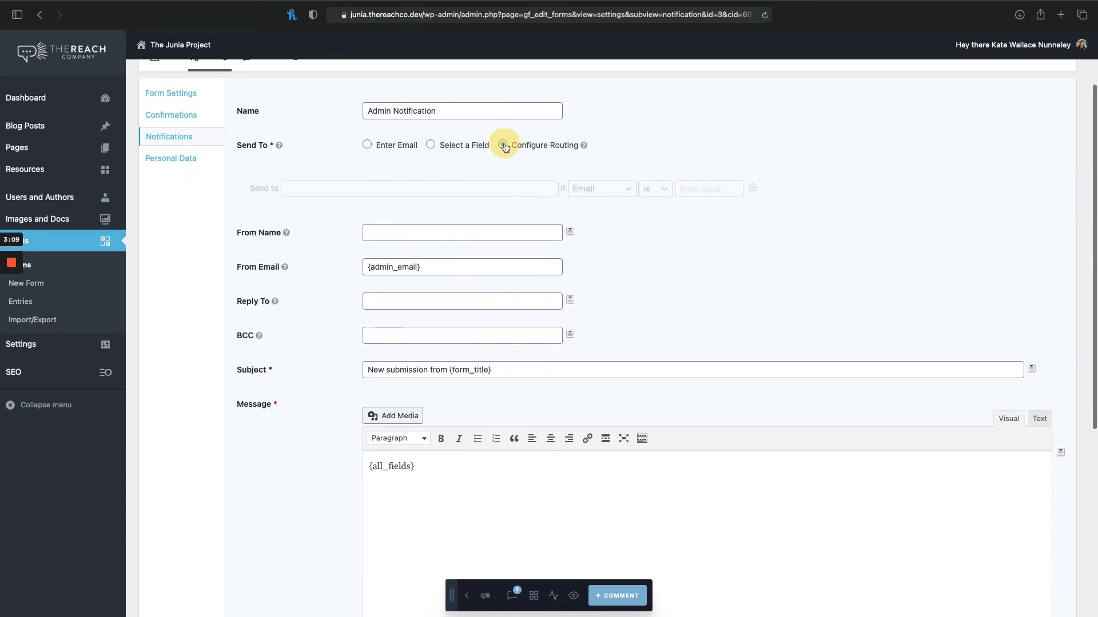
{"action": "left_click", "coordinate": [367, 145]}
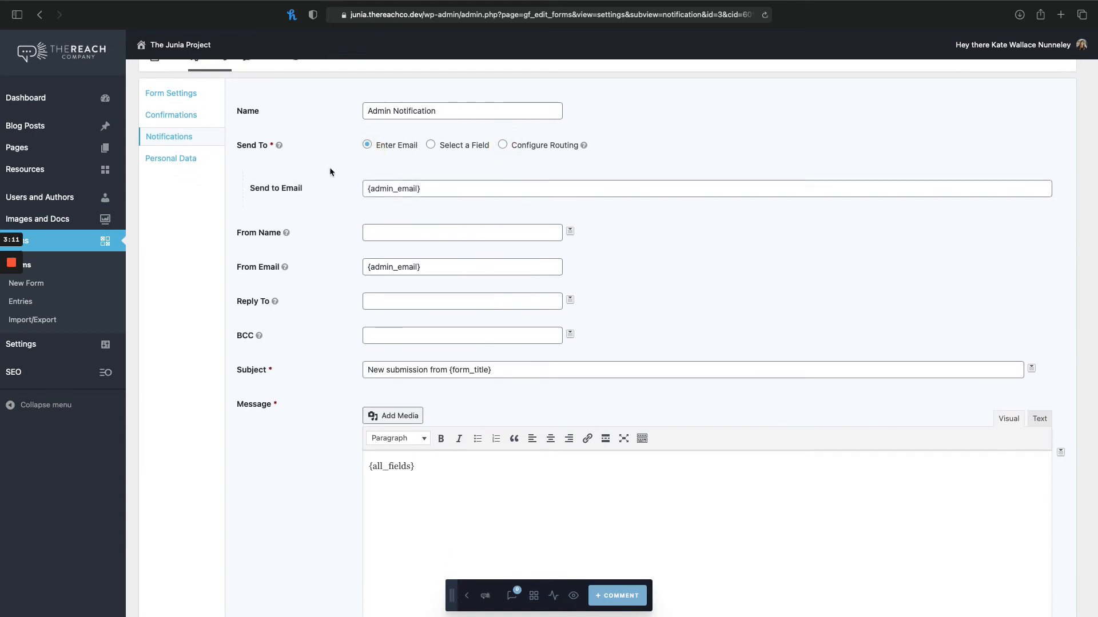
{"action": "scroll", "coordinate": [321, 173], "scroll_direction": "up", "scroll_amount": 2}
Open the Speaking/Consulting form in the form editor and review its fields.
{"action": "left_click", "coordinate": [40, 265]}
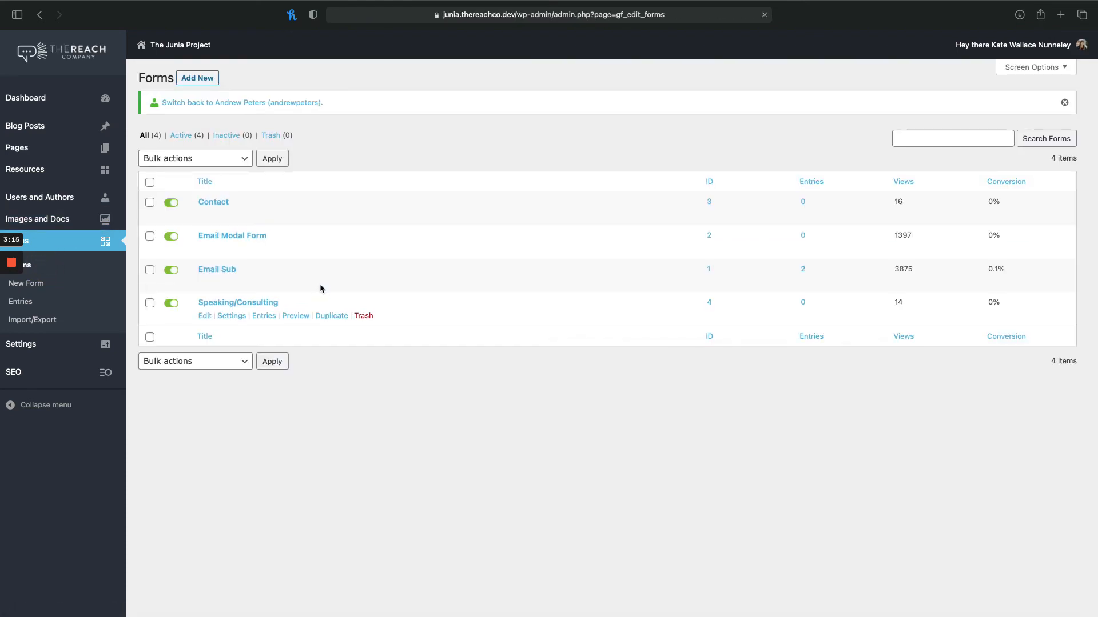
{"action": "left_click", "coordinate": [208, 319]}
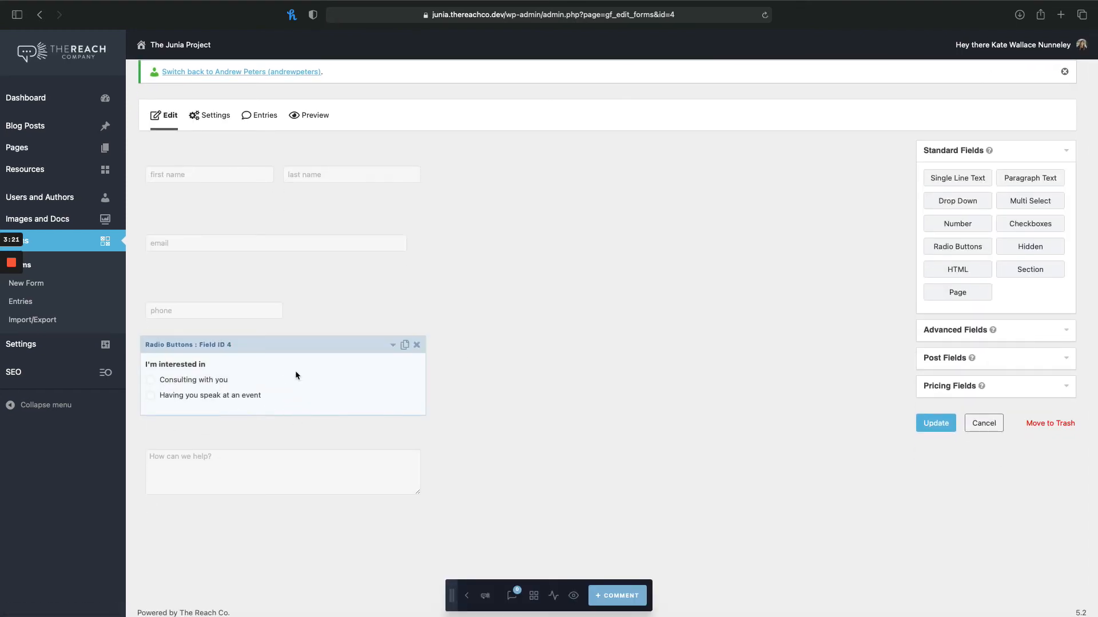
{"action": "scroll", "coordinate": [328, 380], "scroll_direction": "down", "scroll_amount": 1}
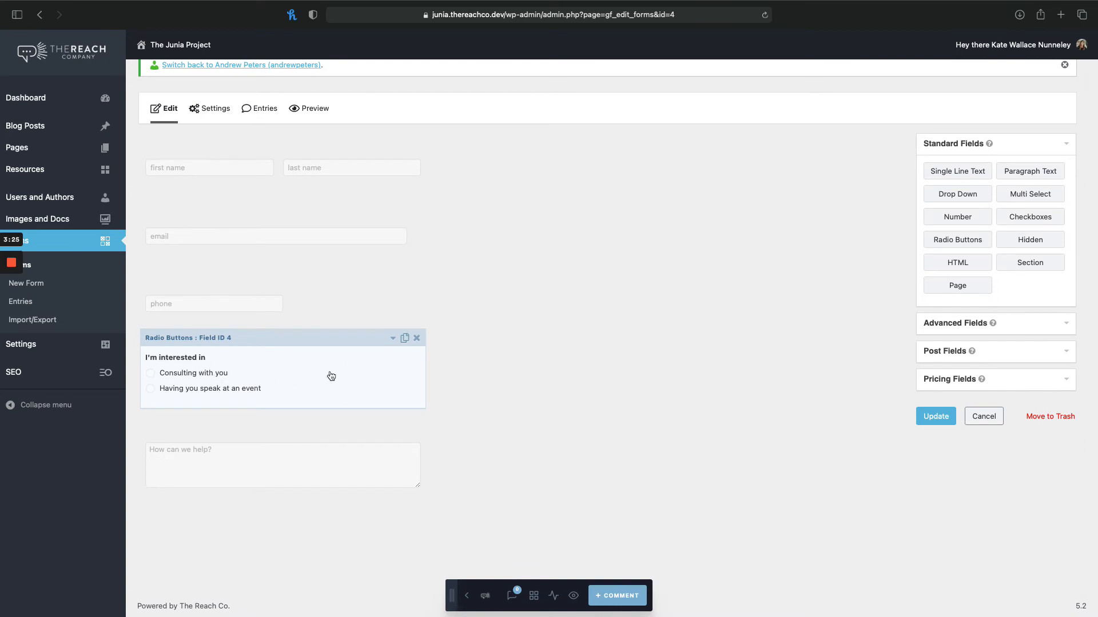
Open the Speaking/Consulting form's Admin Notification for editing.
{"action": "mouse_move", "coordinate": [210, 108]}
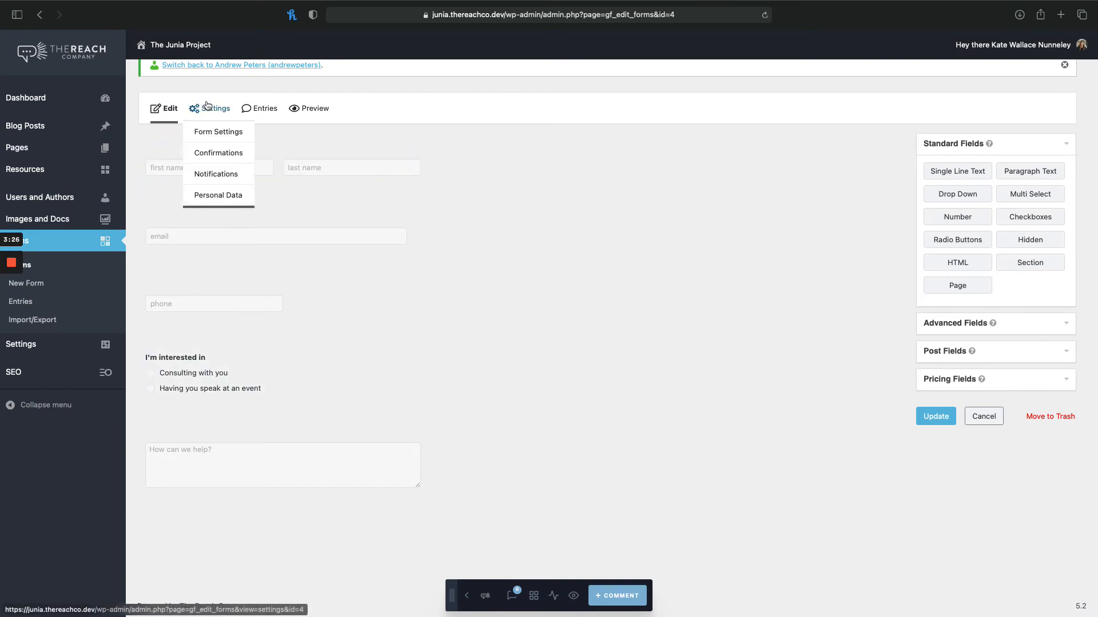
{"action": "left_click", "coordinate": [212, 174]}
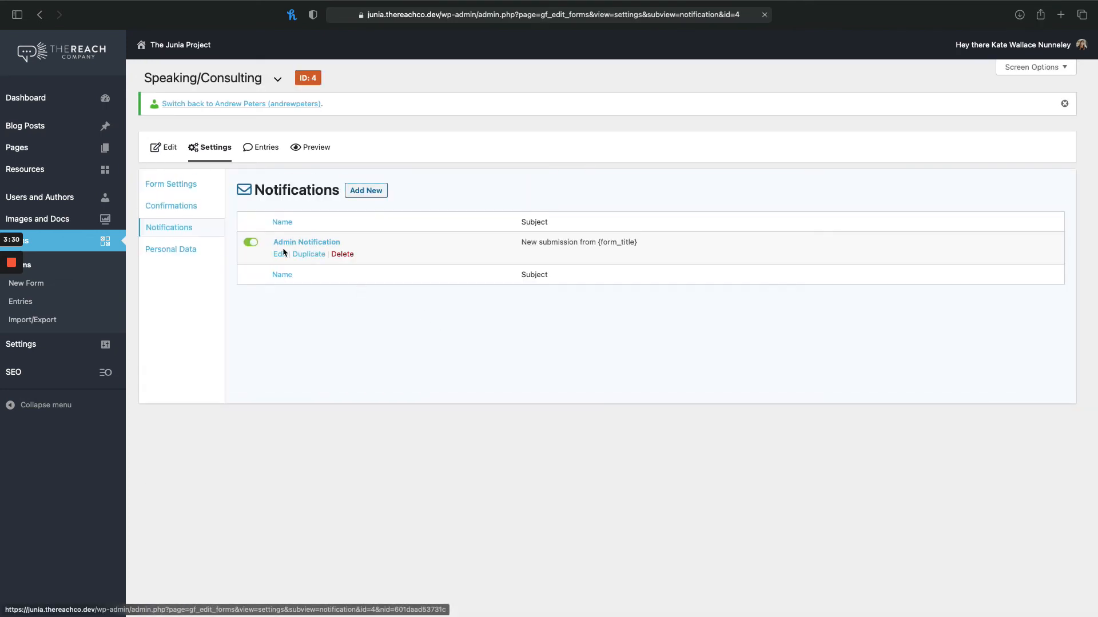
{"action": "left_click", "coordinate": [279, 243]}
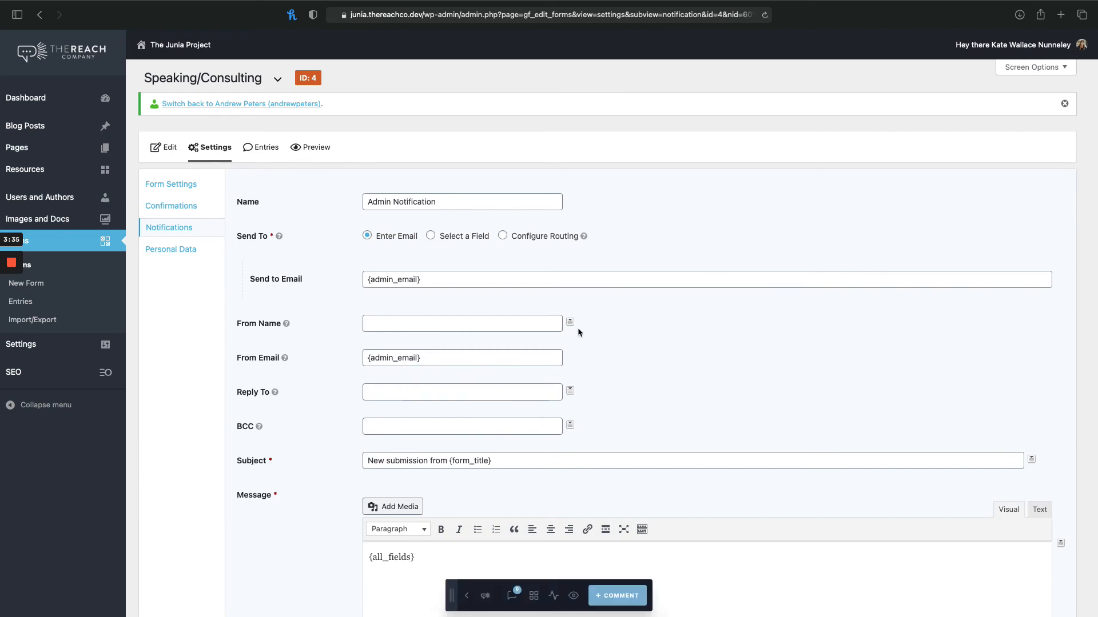
Try Configure Routing for the Speaking/Consulting notification, with the rule "I'm interested in" is "Consulting with you".
{"action": "left_click", "coordinate": [503, 236]}
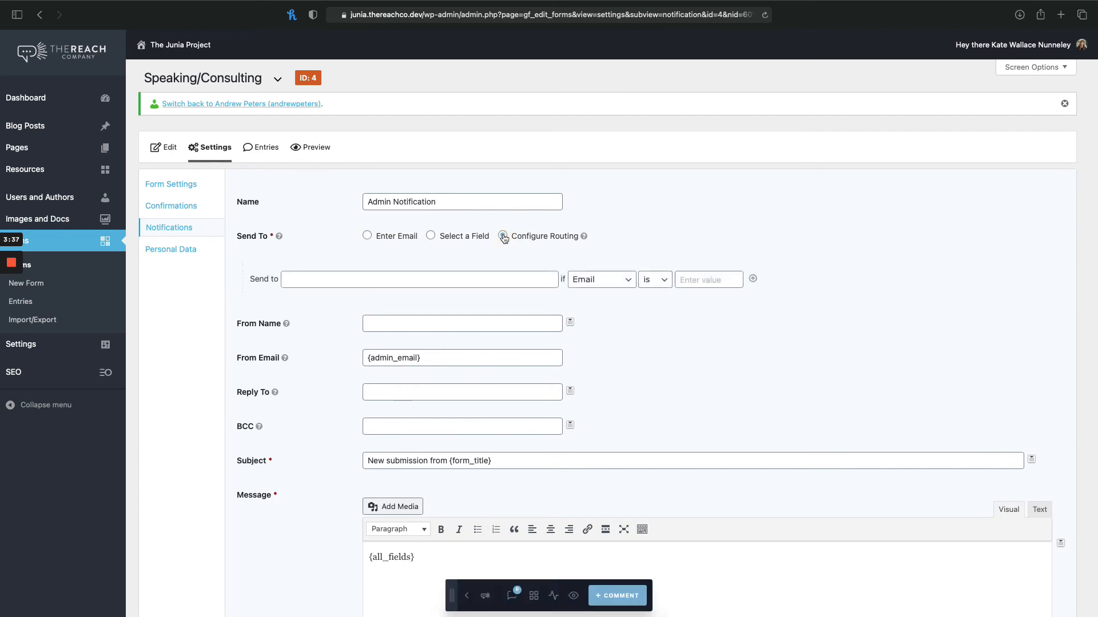
{"action": "left_click", "coordinate": [496, 278]}
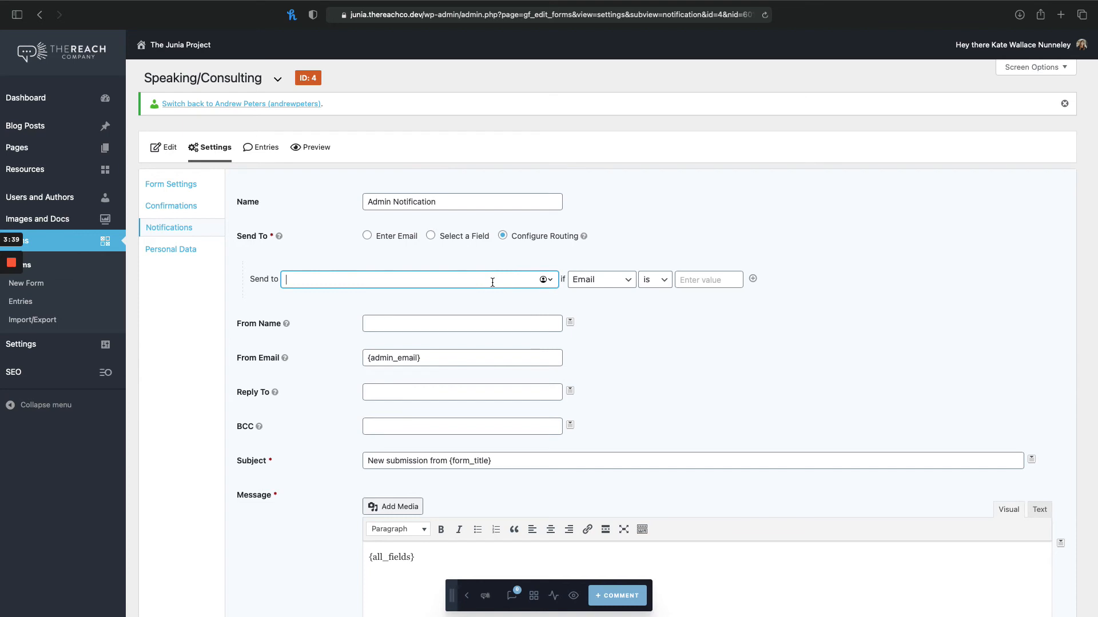
{"action": "left_click", "coordinate": [627, 282]}
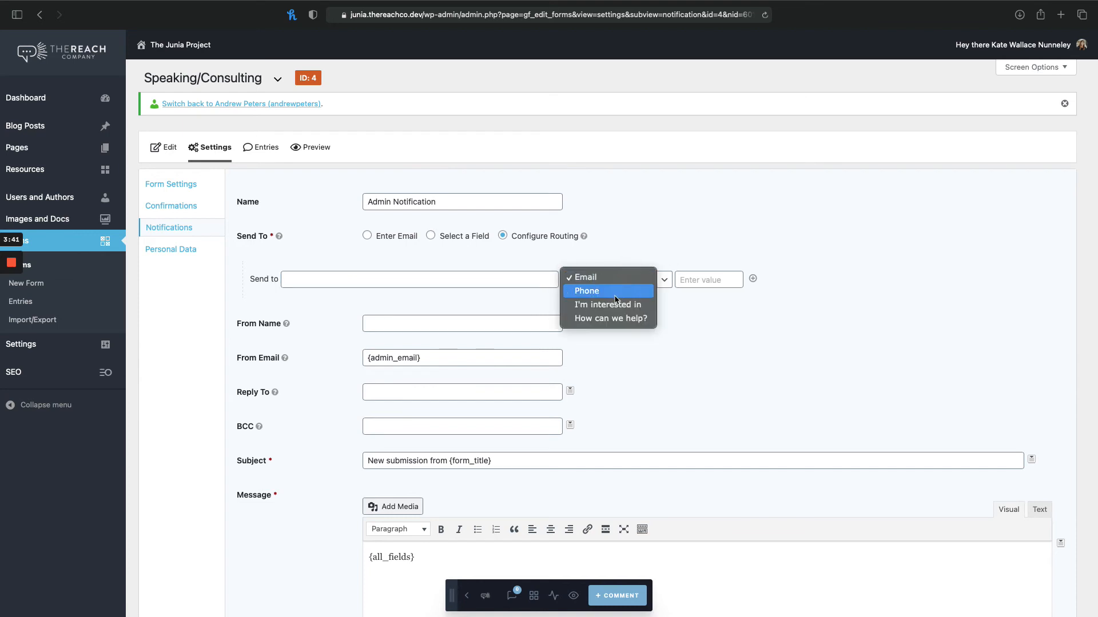
{"action": "left_click", "coordinate": [614, 311]}
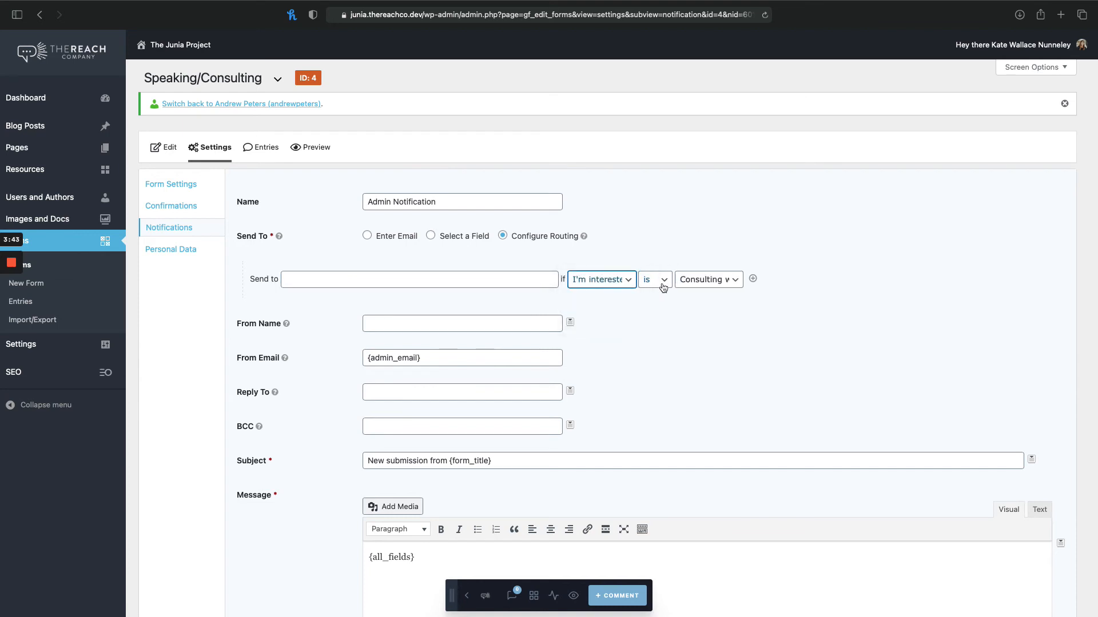
{"action": "left_click", "coordinate": [660, 283]}
{"action": "left_click", "coordinate": [660, 283]}
{"action": "left_click", "coordinate": [709, 279]}
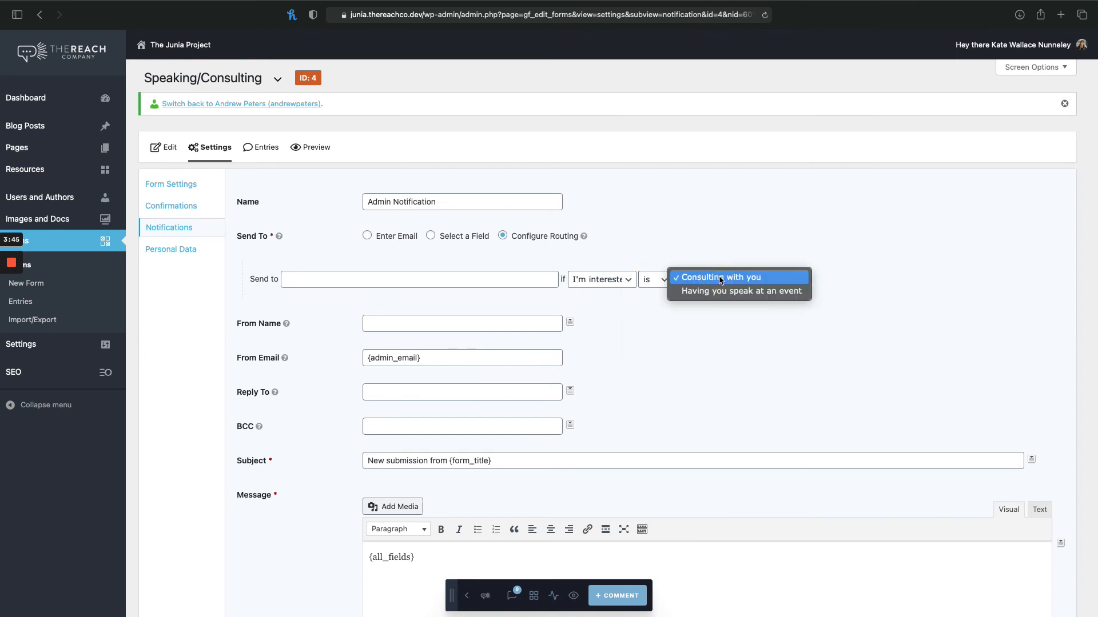
{"action": "left_click", "coordinate": [712, 278]}
{"action": "left_click", "coordinate": [712, 278]}
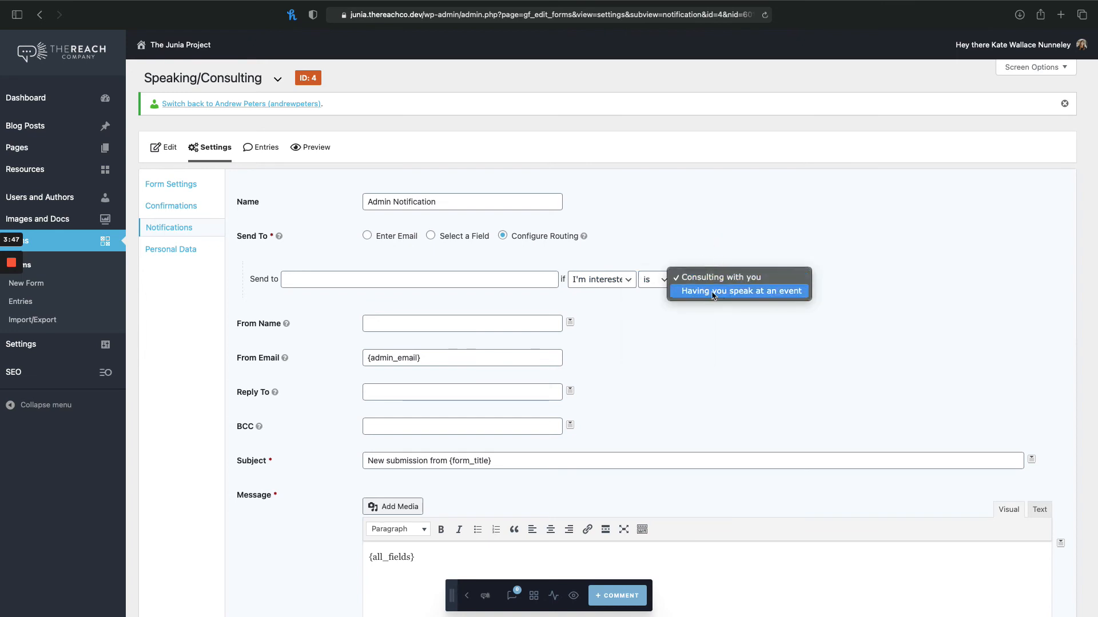
{"action": "left_click", "coordinate": [682, 248]}
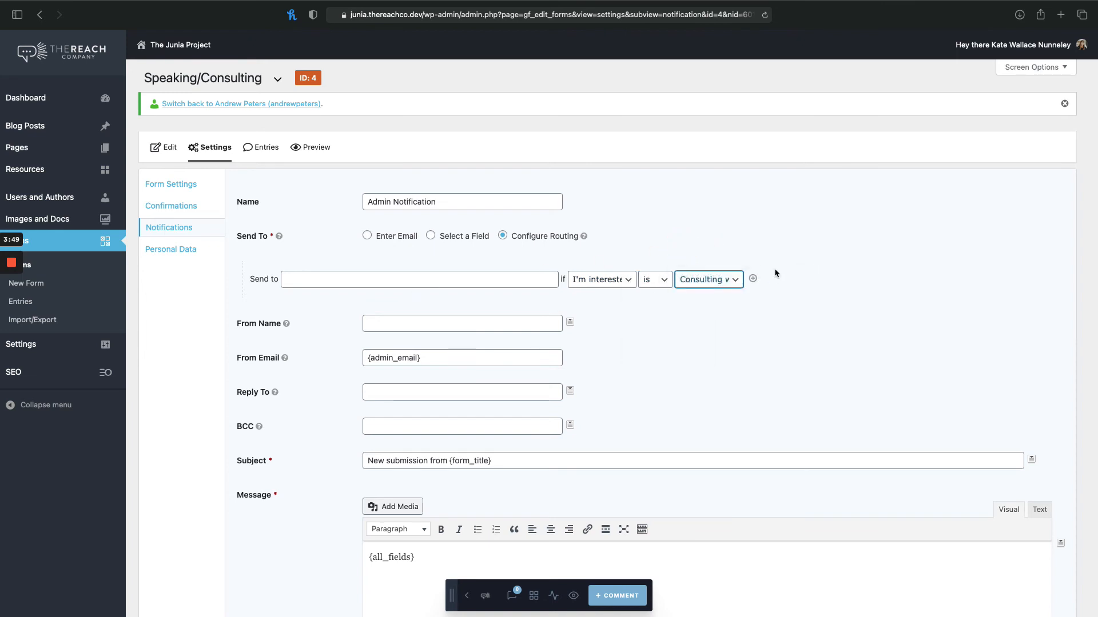
Try a second routing rule based on "I'm interested in", and set the notification's recipient option back to Enter Email.
{"action": "left_click", "coordinate": [752, 279]}
{"action": "left_click", "coordinate": [340, 300]}
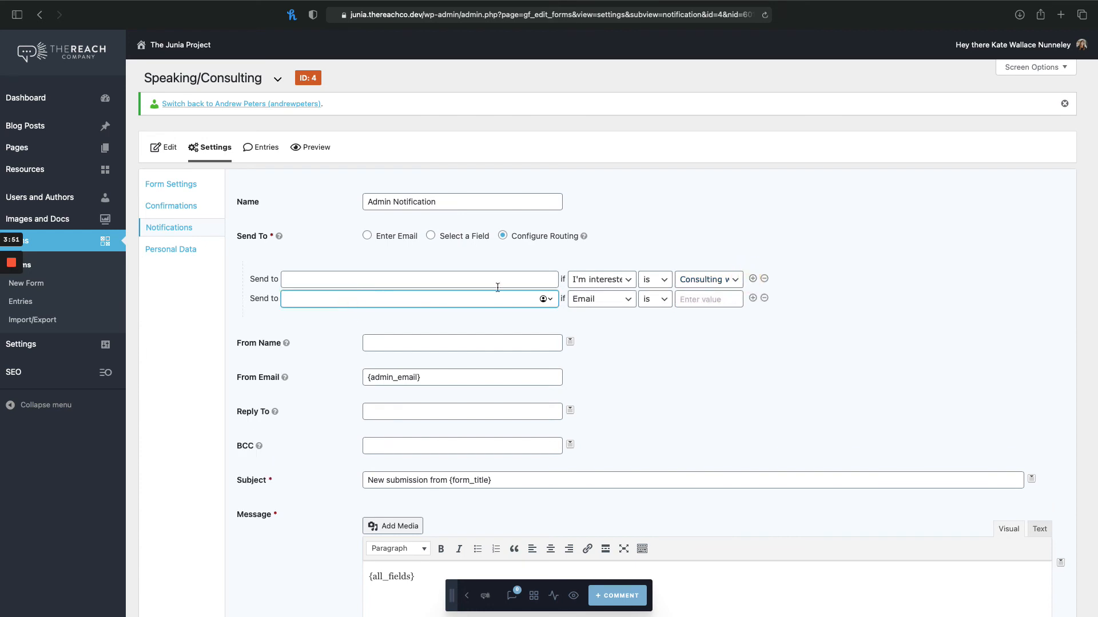
{"action": "left_click", "coordinate": [628, 302]}
{"action": "left_click", "coordinate": [605, 321]}
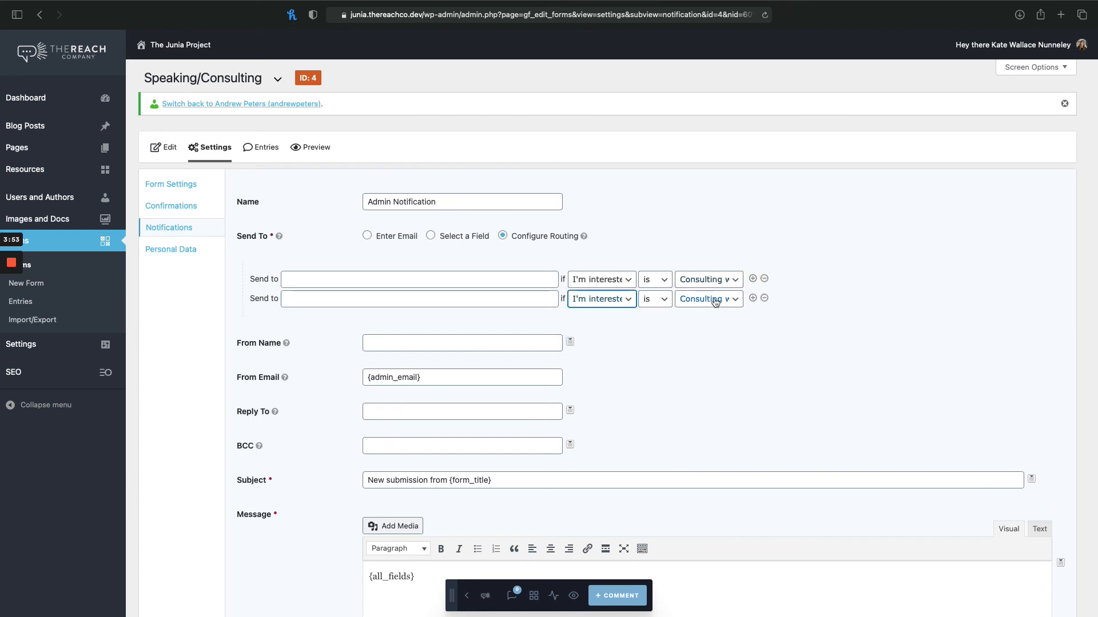
{"action": "left_click", "coordinate": [764, 299]}
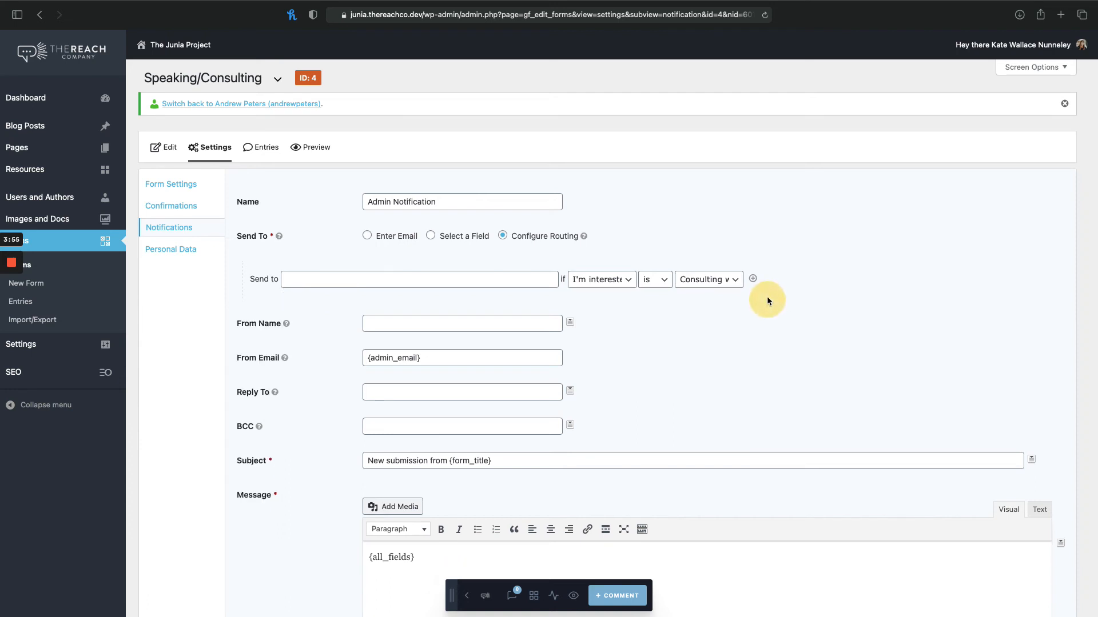
{"action": "left_click", "coordinate": [367, 236]}
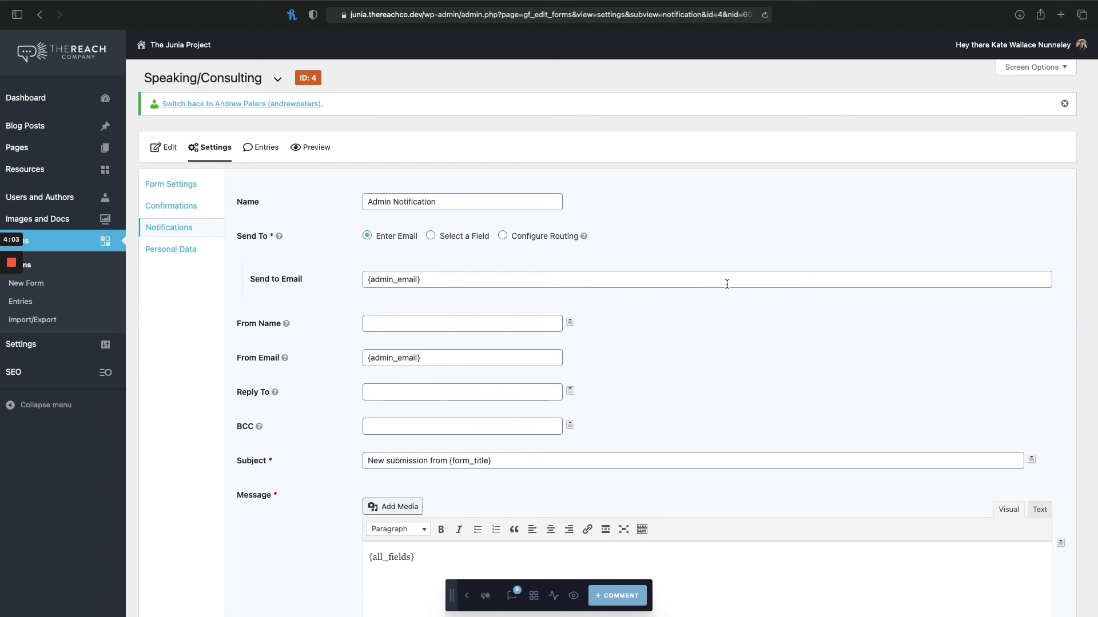
Review the rest of the Speaking/Consulting notification's settings and return to the list of forms.
{"action": "scroll", "coordinate": [662, 332], "scroll_direction": "down", "scroll_amount": 5}
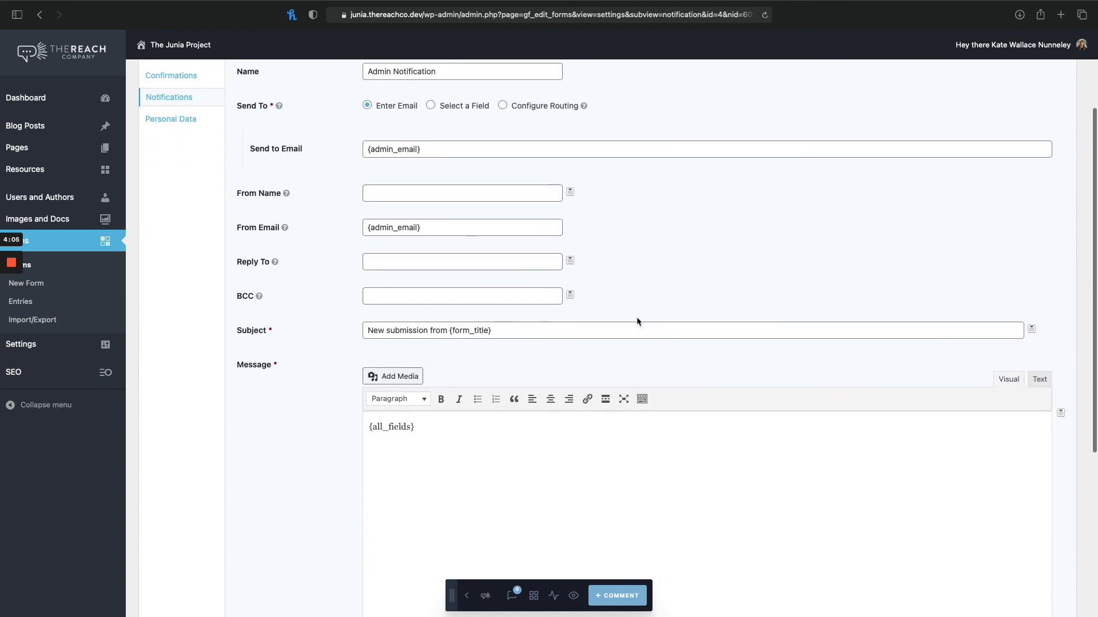
{"action": "scroll", "coordinate": [272, 359], "scroll_direction": "down", "scroll_amount": 2}
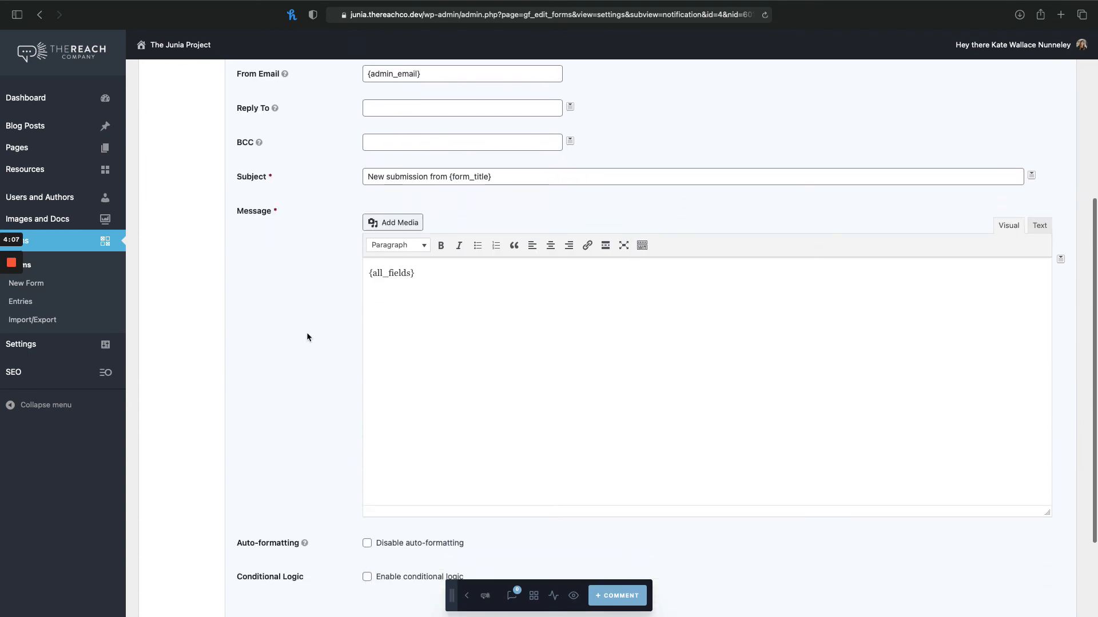
{"action": "scroll", "coordinate": [308, 329], "scroll_direction": "down", "scroll_amount": 2}
{"action": "scroll", "coordinate": [326, 228], "scroll_direction": "up", "scroll_amount": 5}
{"action": "scroll", "coordinate": [331, 205], "scroll_direction": "up", "scroll_amount": 4}
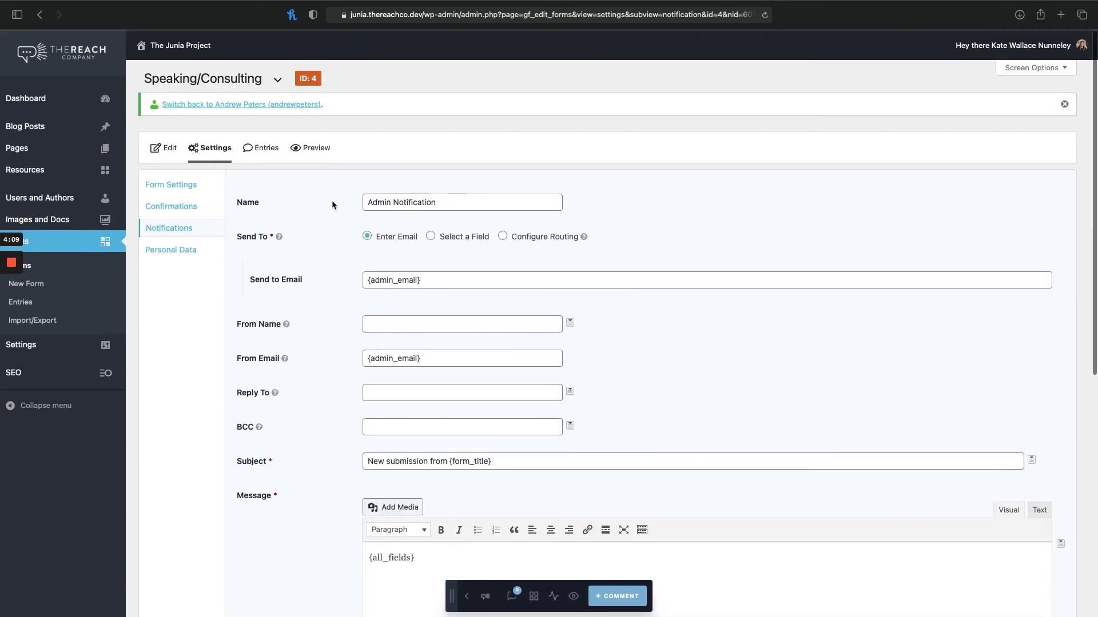
{"action": "left_click", "coordinate": [63, 269]}
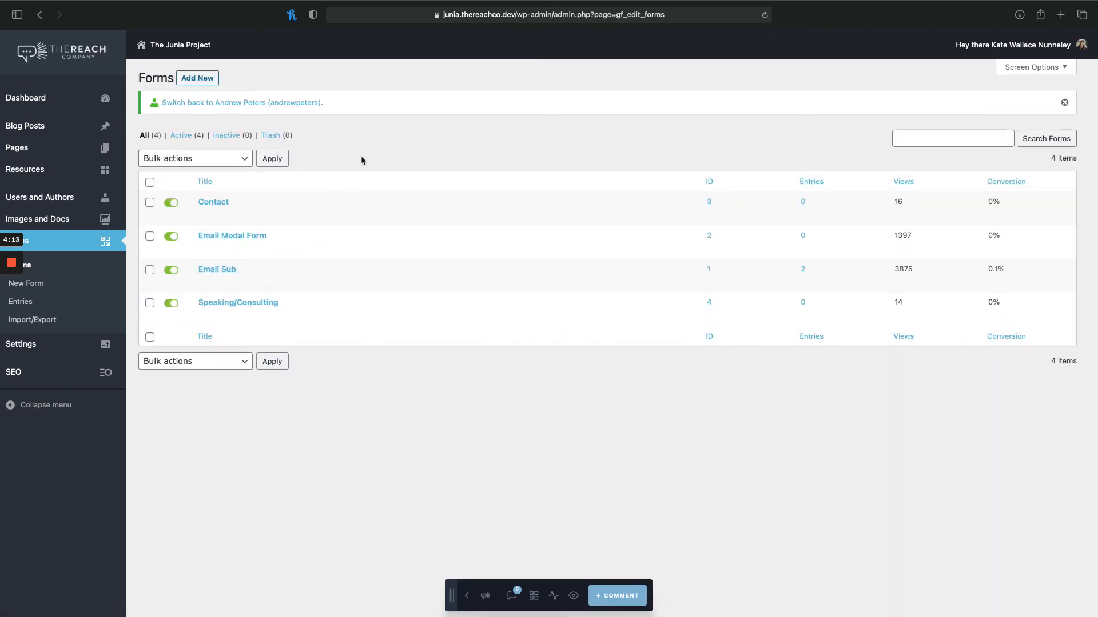
Create a new form with the title "Title".
{"action": "left_click", "coordinate": [197, 78]}
{"action": "type", "text": "Tit"}
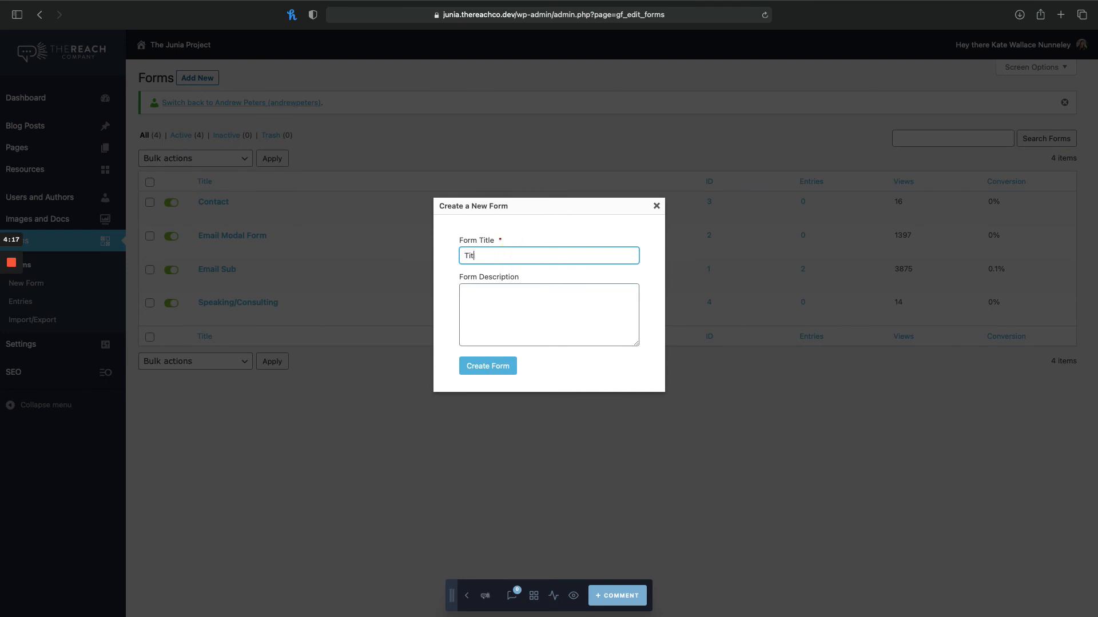
{"action": "type", "text": "le"}
{"action": "key", "text": "Return"}
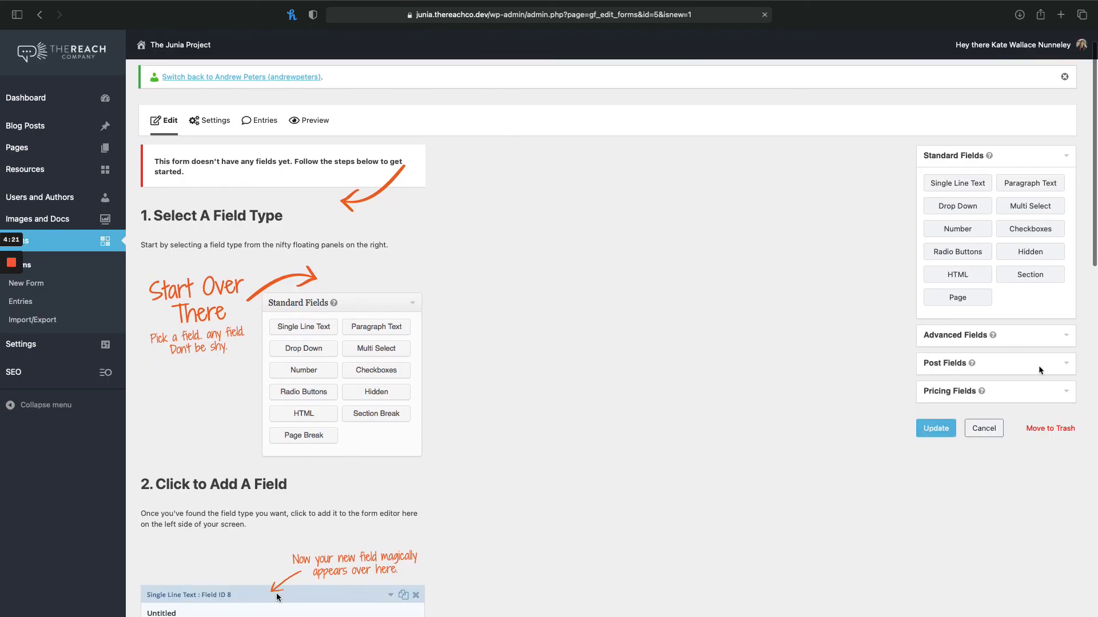
Examine the field types offered under Standard, Advanced, Post and Pricing Fields for the new form, and save the form without adding fields.
{"action": "left_click", "coordinate": [1024, 336]}
{"action": "left_click", "coordinate": [954, 388]}
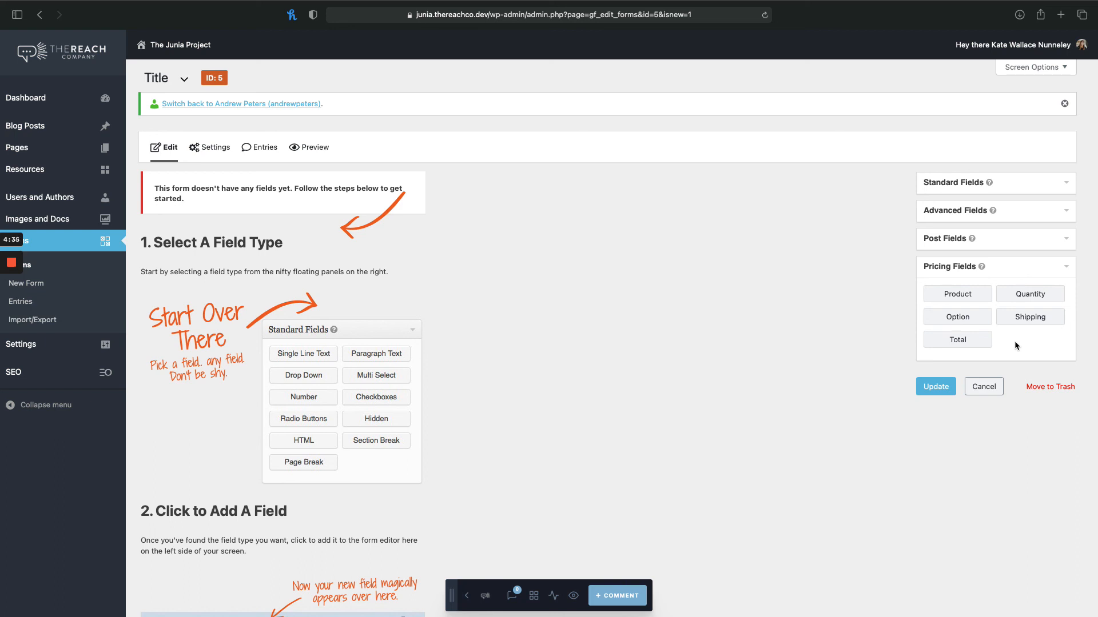
{"action": "scroll", "coordinate": [1016, 346], "scroll_direction": "down", "scroll_amount": 1}
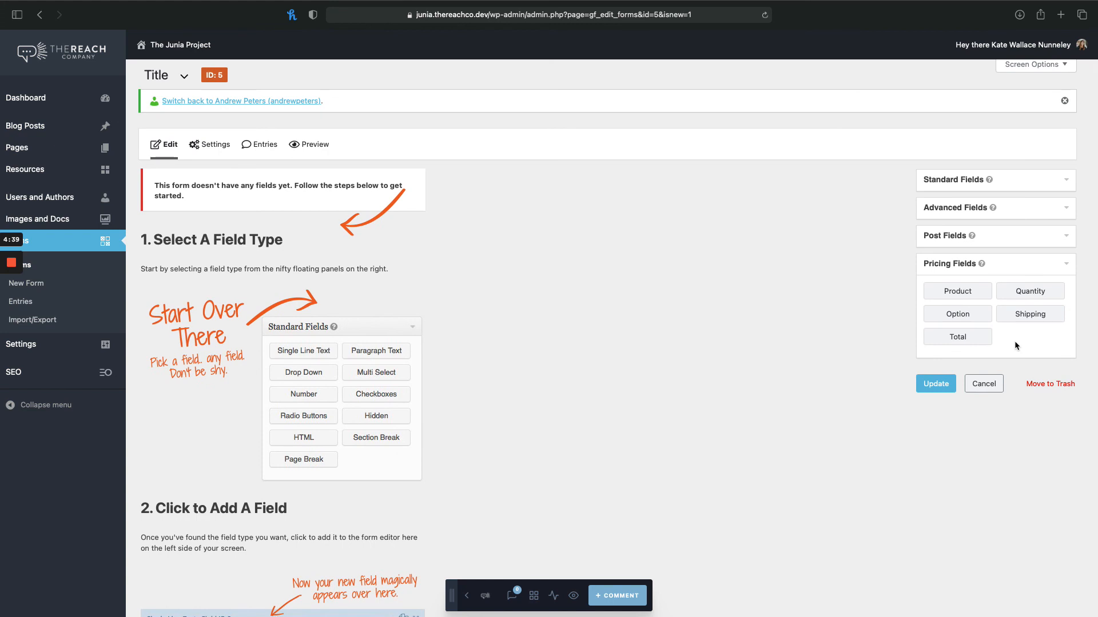
{"action": "scroll", "coordinate": [1015, 341], "scroll_direction": "down", "scroll_amount": 2}
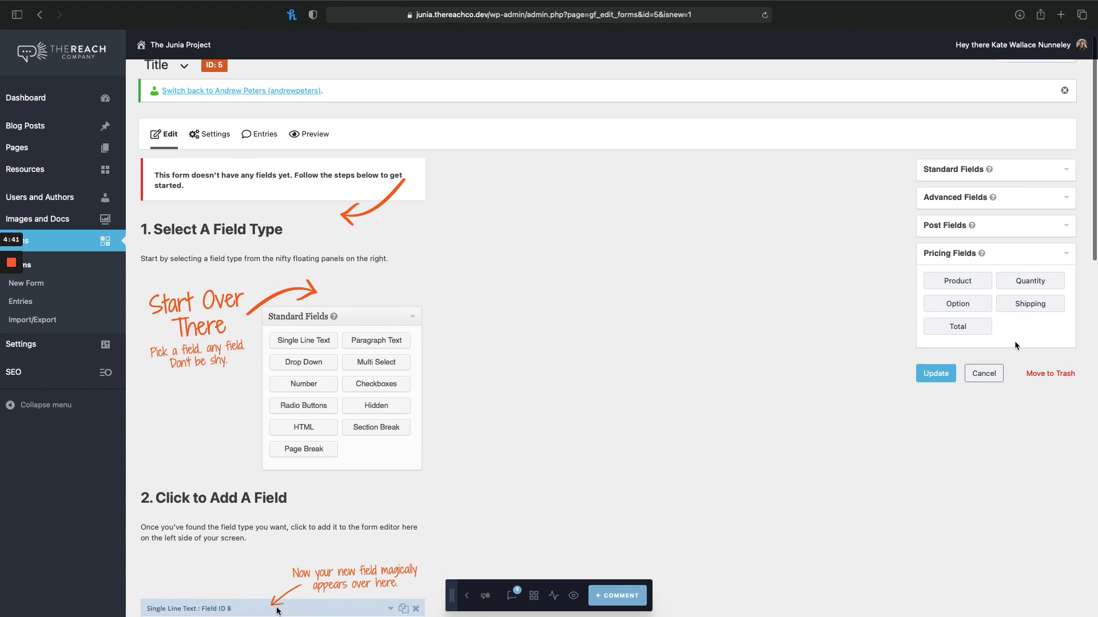
{"action": "left_click", "coordinate": [1020, 230]}
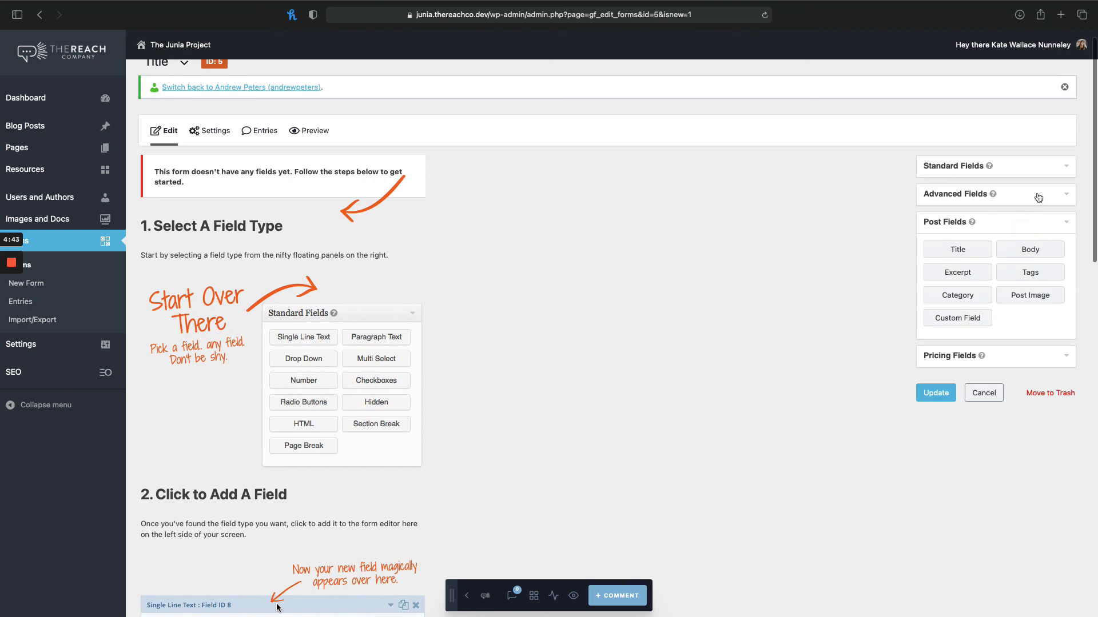
{"action": "left_click", "coordinate": [966, 194]}
{"action": "left_click", "coordinate": [960, 166]}
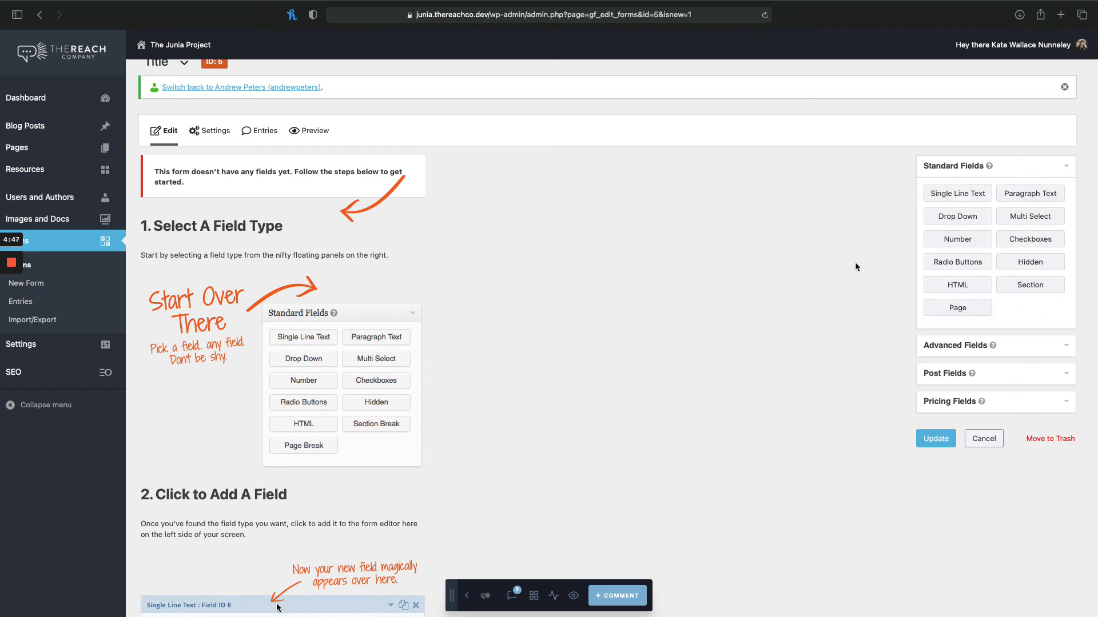
{"action": "left_click", "coordinate": [1010, 394]}
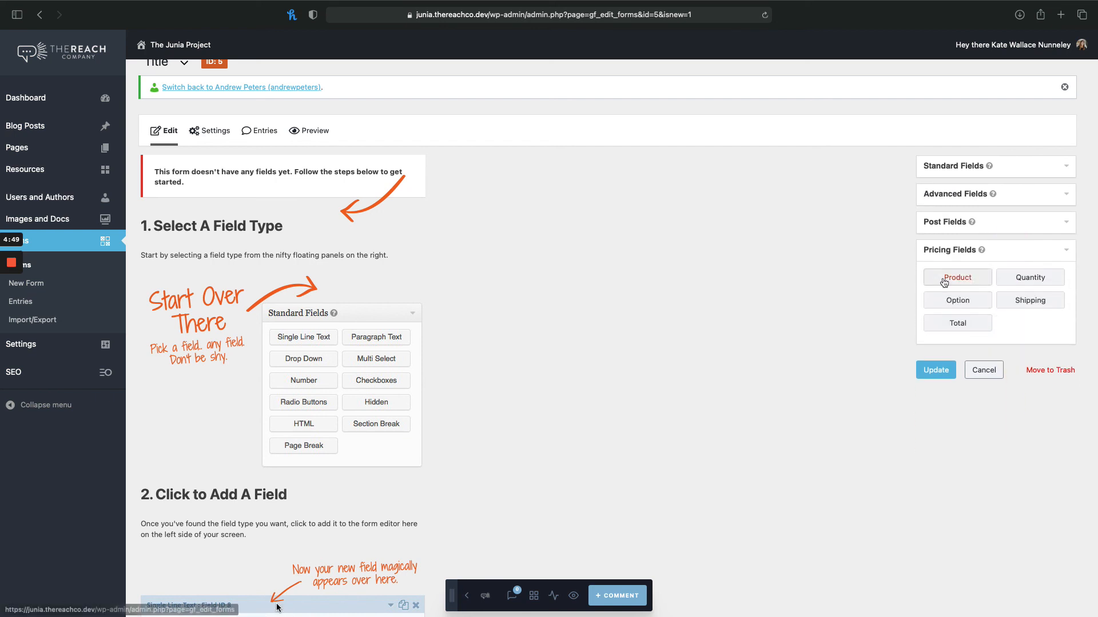
{"action": "scroll", "coordinate": [898, 253], "scroll_direction": "up", "scroll_amount": 1}
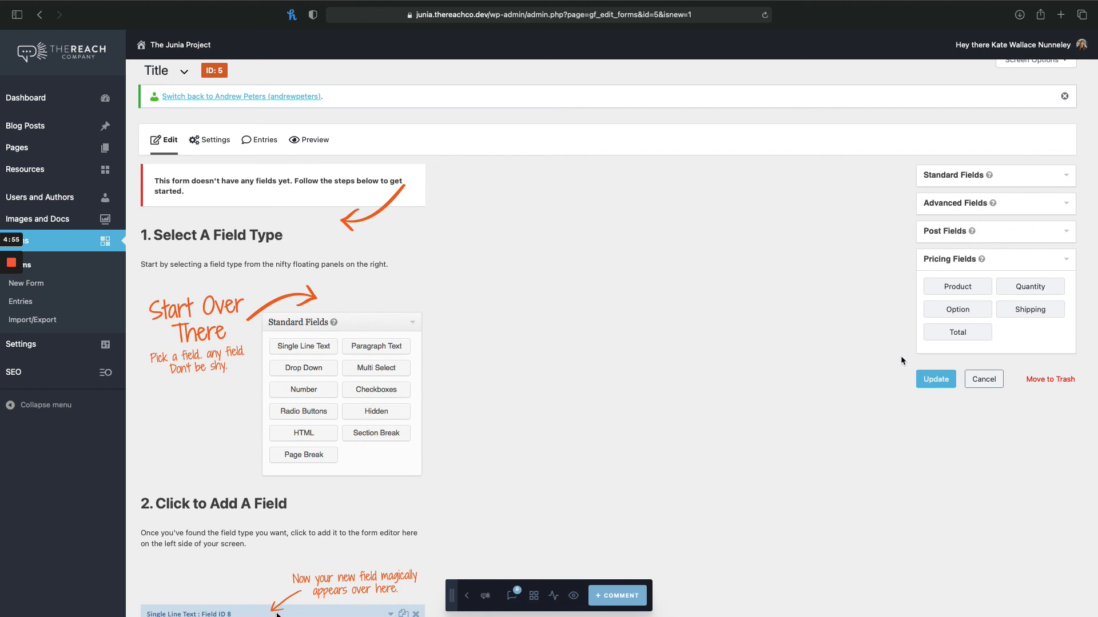
{"action": "scroll", "coordinate": [905, 356], "scroll_direction": "up", "scroll_amount": 1}
{"action": "left_click", "coordinate": [1004, 266]}
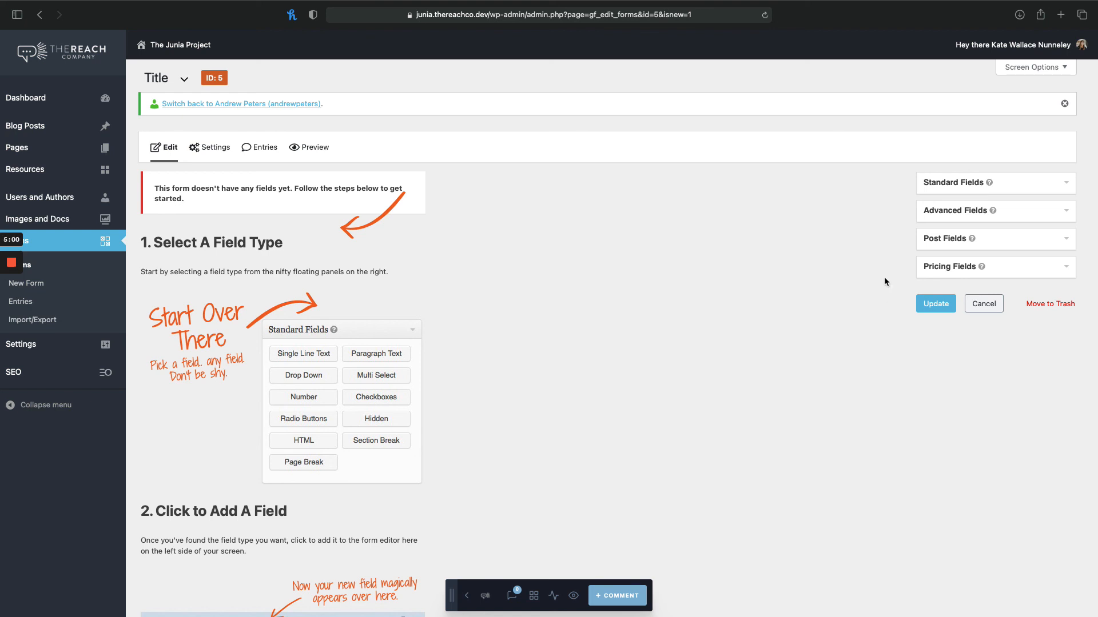
{"action": "left_click", "coordinate": [936, 303]}
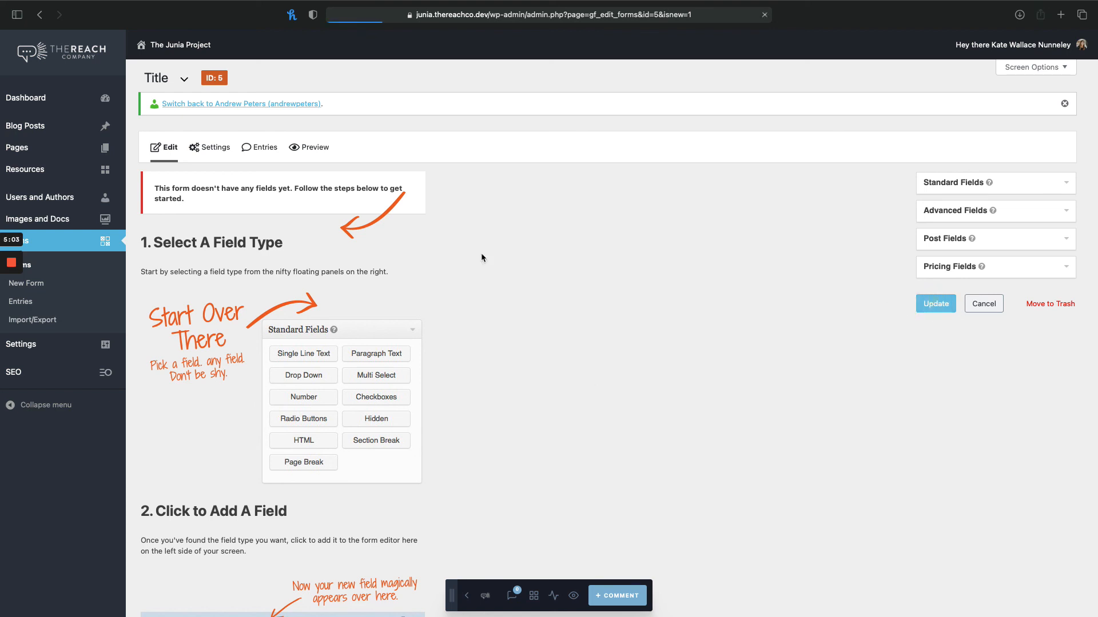